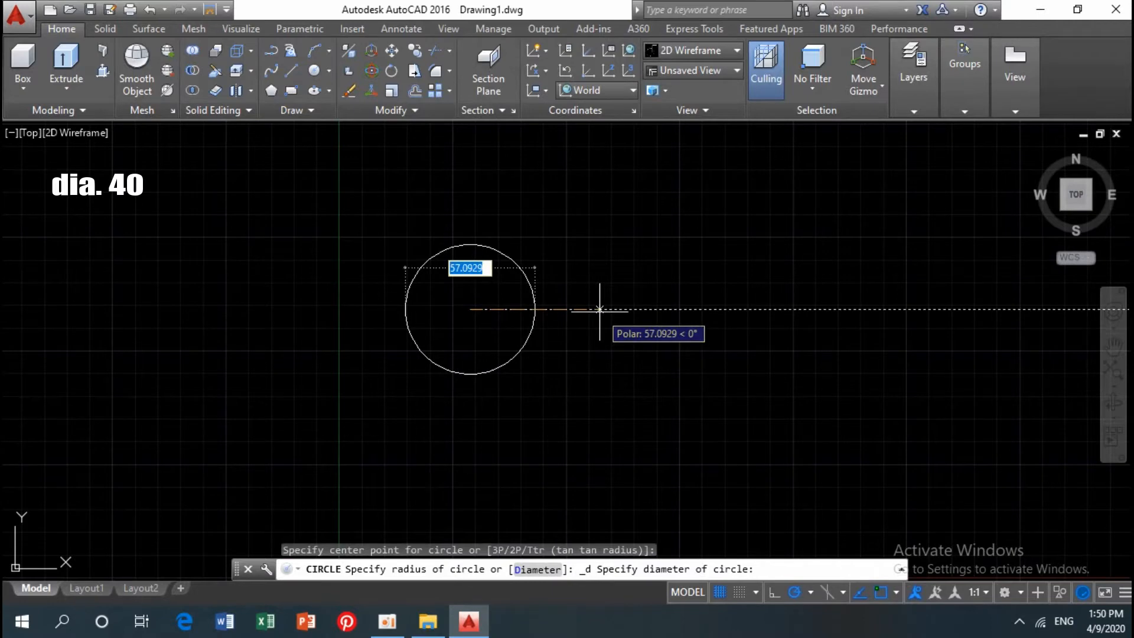
# - Finish the circle with a diameter of 40
pyautogui.write('40')
pyautogui.press('Return')
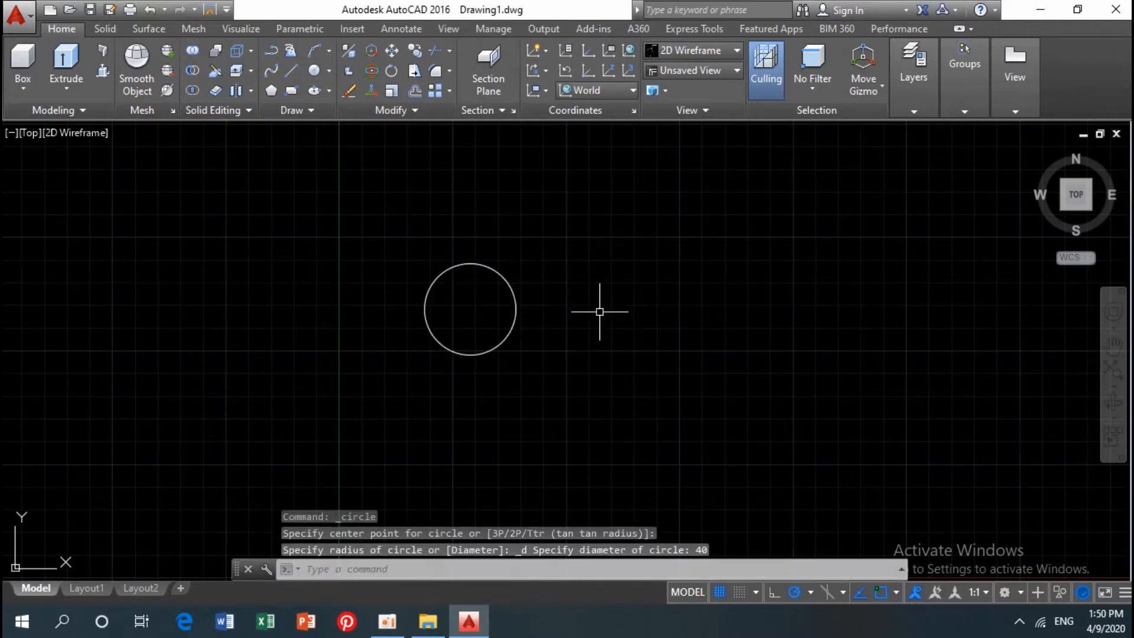
# - Draw a six-sided polygon centred on the circle, inscribed with its radius reaching the circle's quadrant
pyautogui.scroll(4, 520, 313)
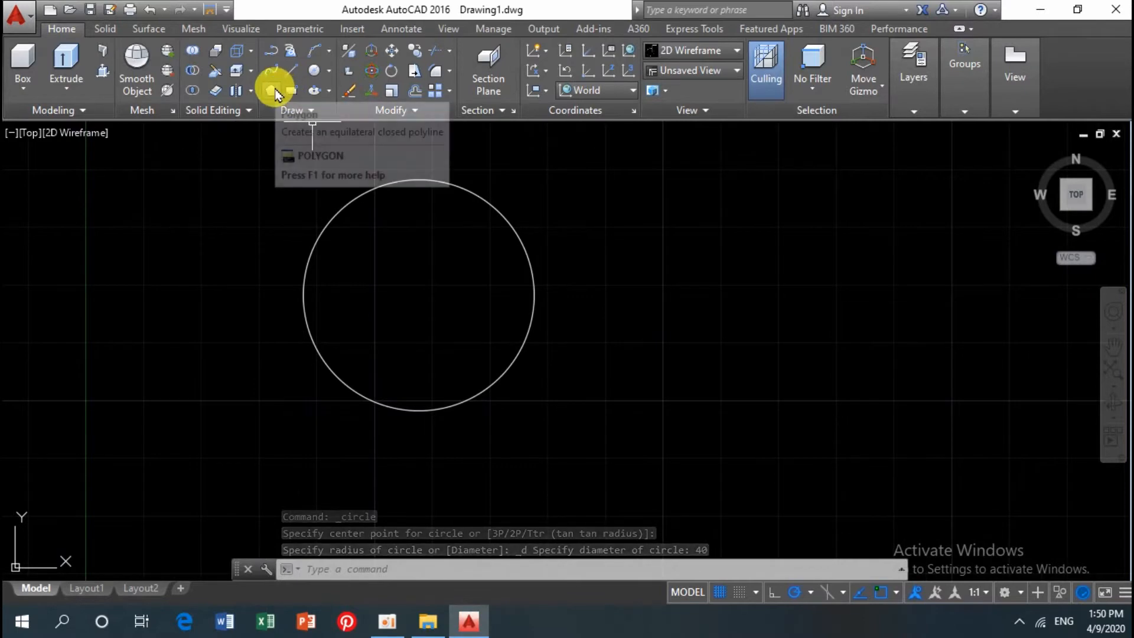
pyautogui.click(273, 92)
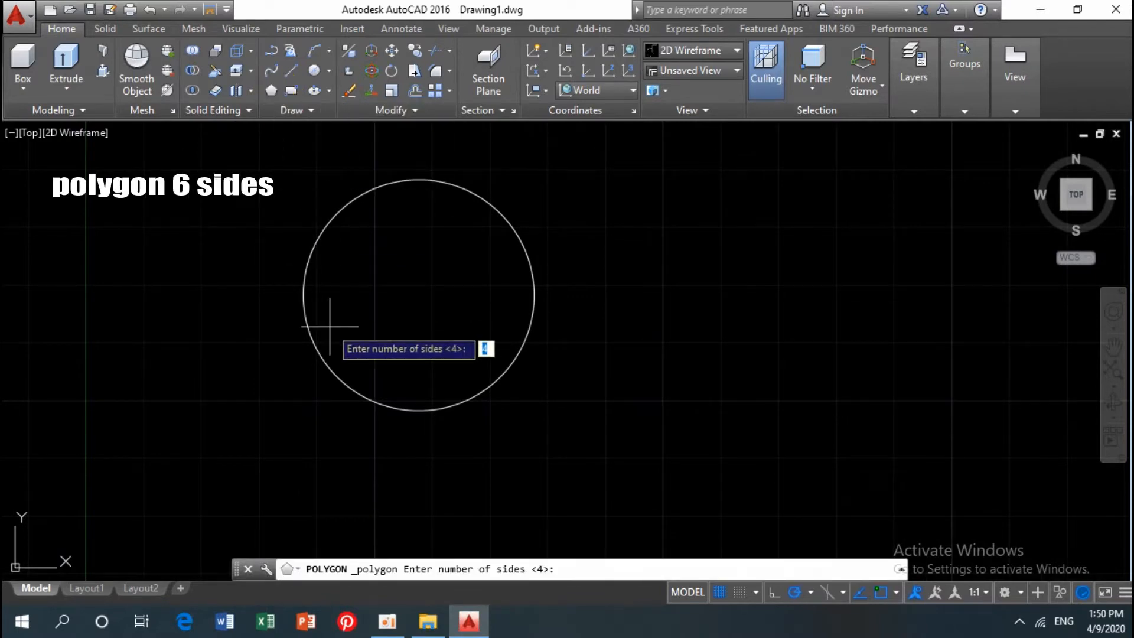
pyautogui.press('Return')
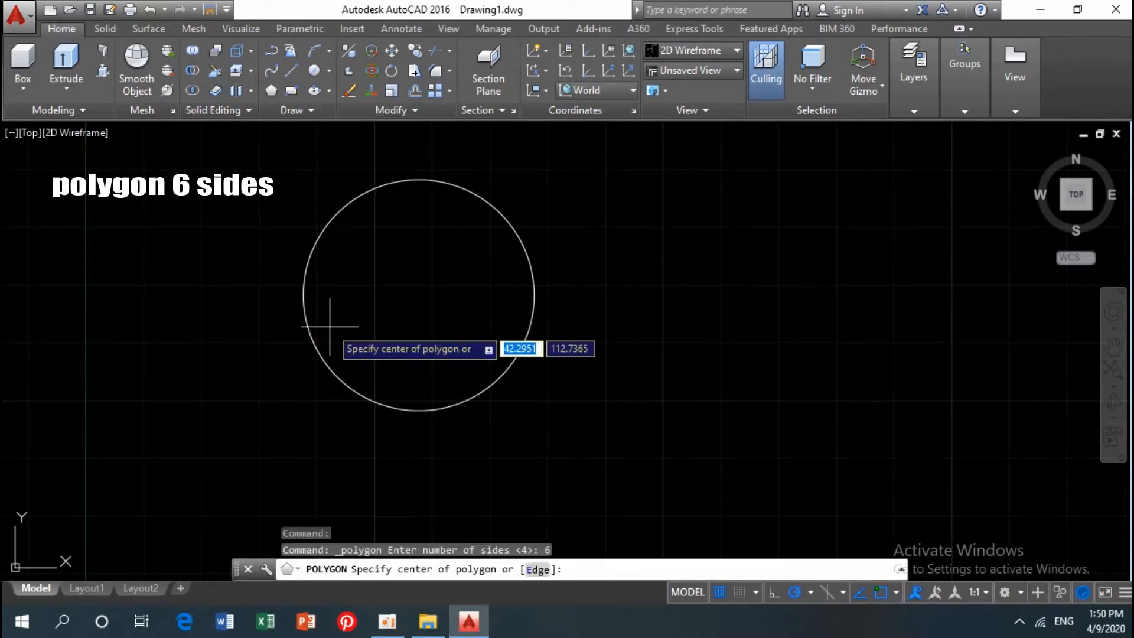
pyautogui.click(419, 294)
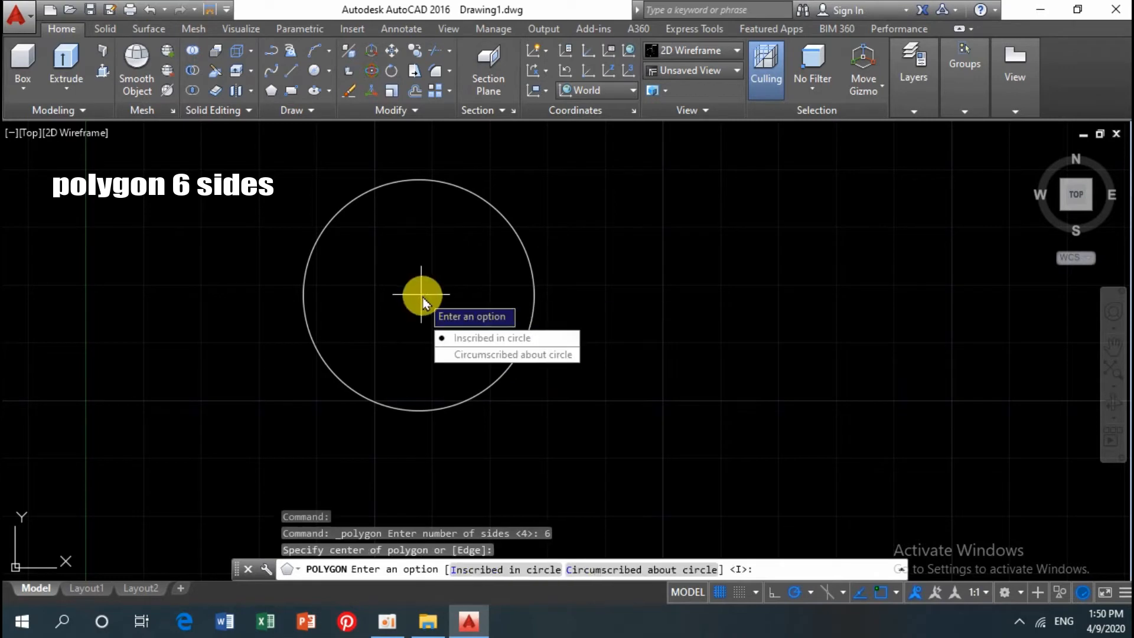
pyautogui.click(472, 337)
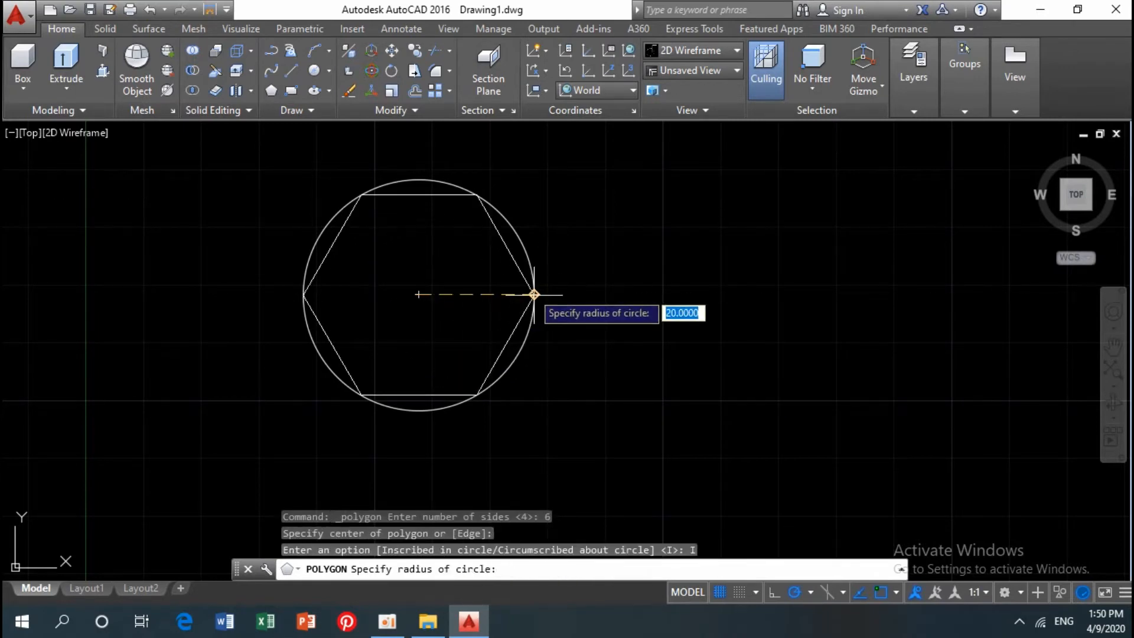
pyautogui.click(534, 294)
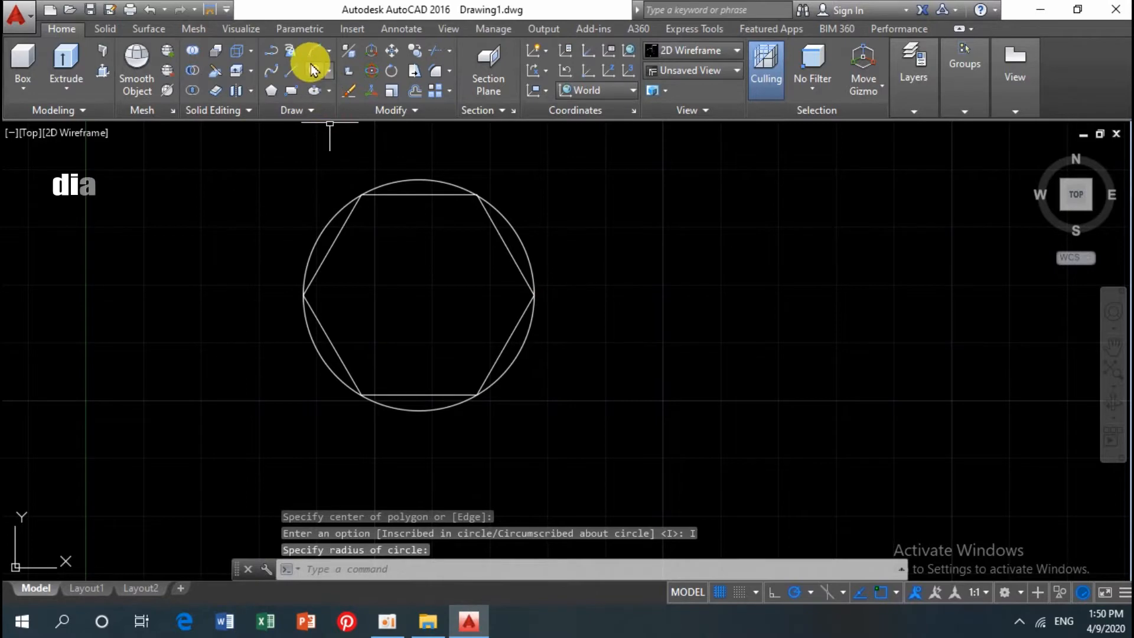
# - Draw a concentric circle of diameter 23 at the centre of the hexagon
pyautogui.click(311, 69)
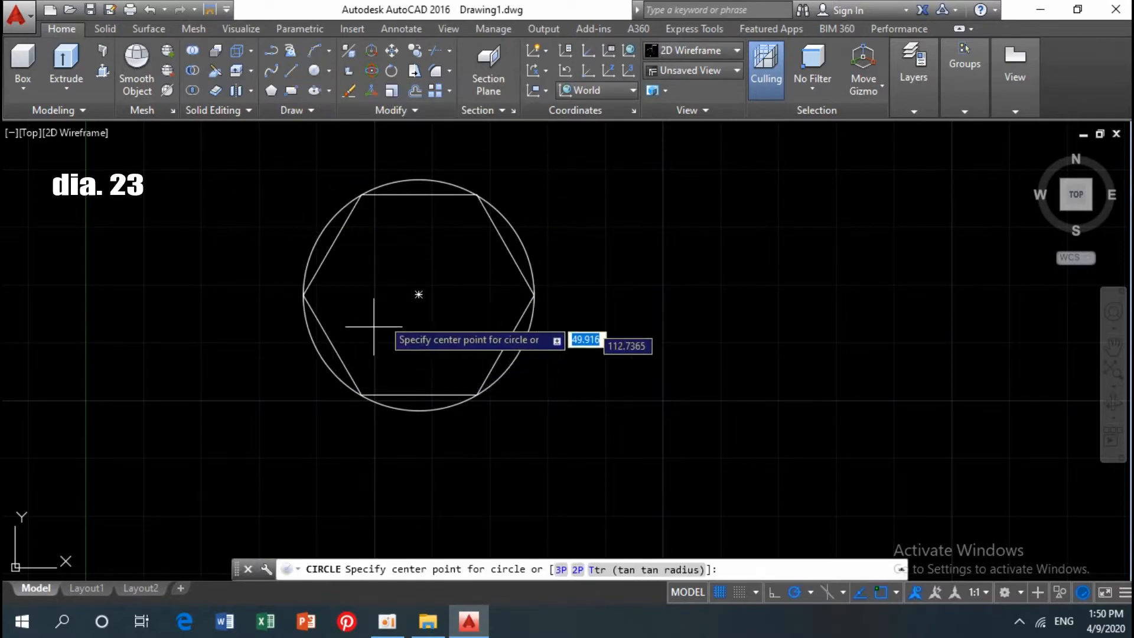
pyautogui.click(419, 294)
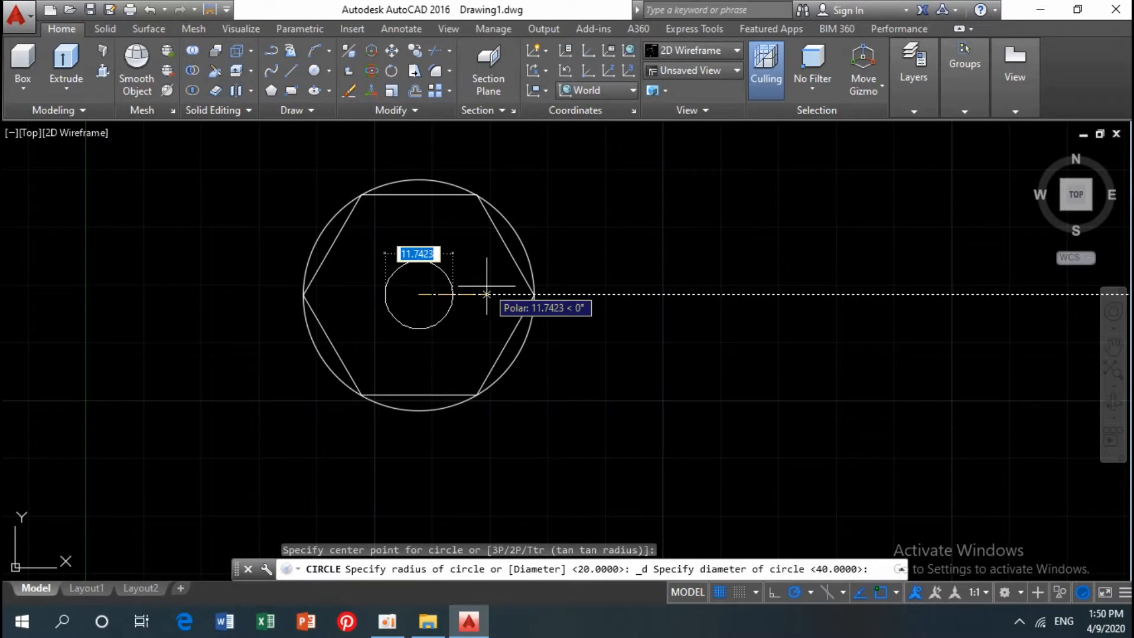
pyautogui.write('23')
pyautogui.press('Return')
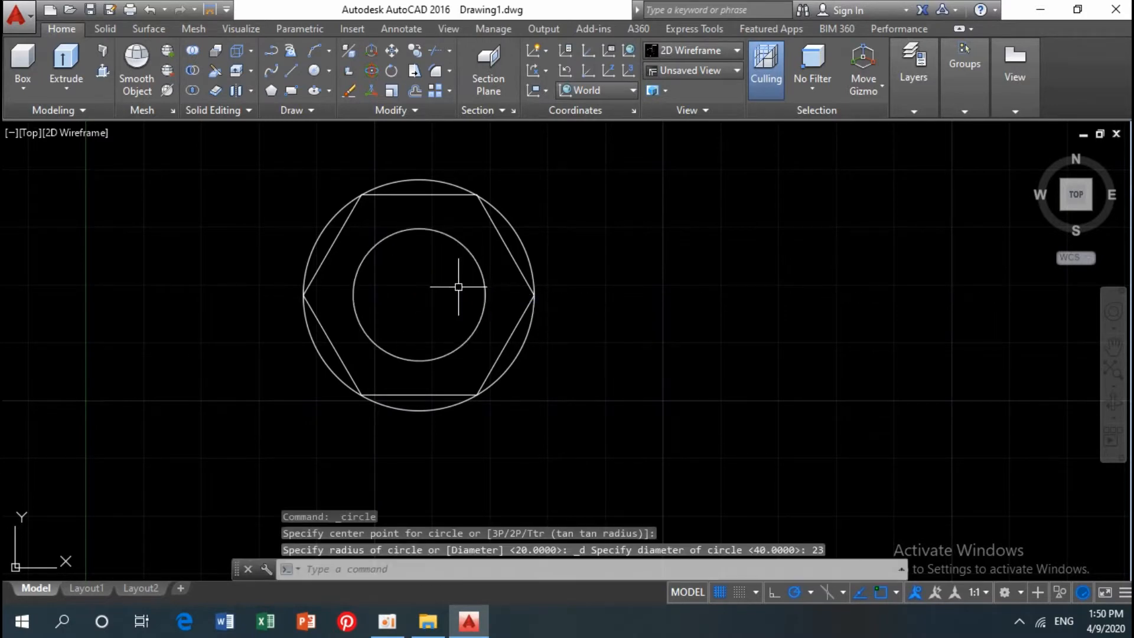
# - Switch to an isometric view and presspull the area between the hexagon and the inner circle to a height of 24
pyautogui.scroll(-4, 440, 354)
pyautogui.moveTo(440, 360); pyautogui.dragTo(462, 370, button='middle')
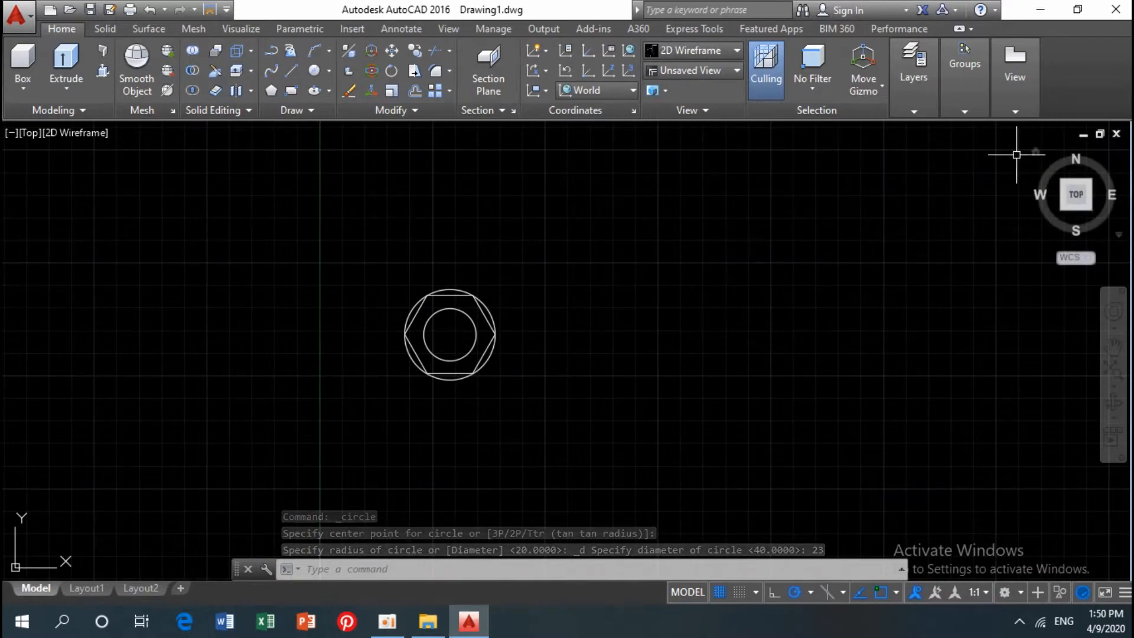
pyautogui.click(1038, 152)
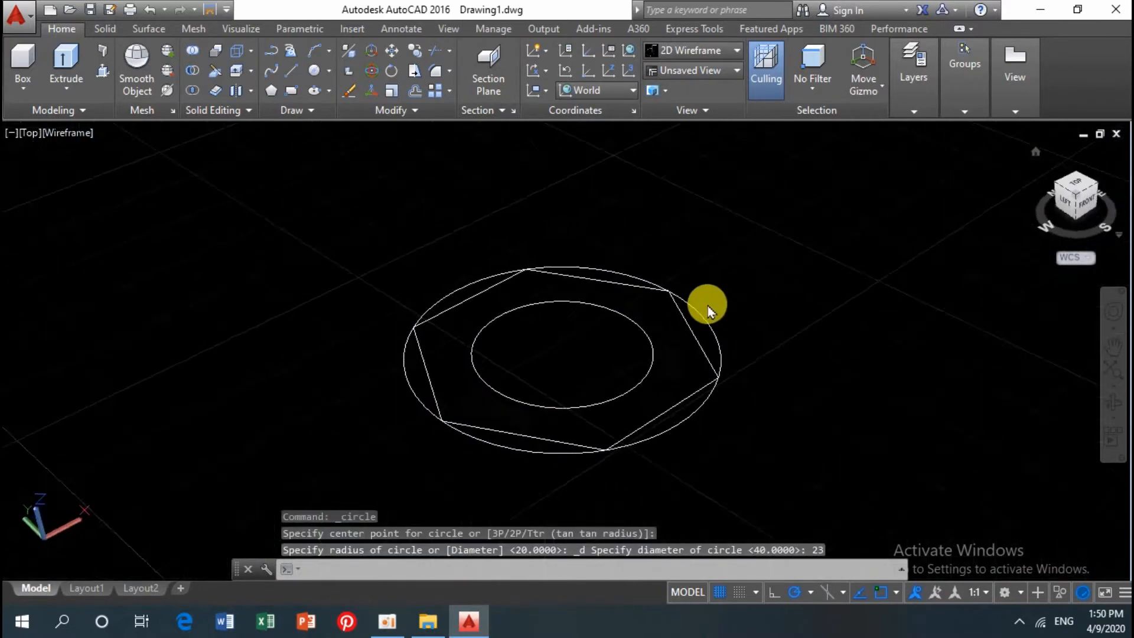
pyautogui.moveTo(609, 338); pyautogui.dragTo(546, 367, button='middle')
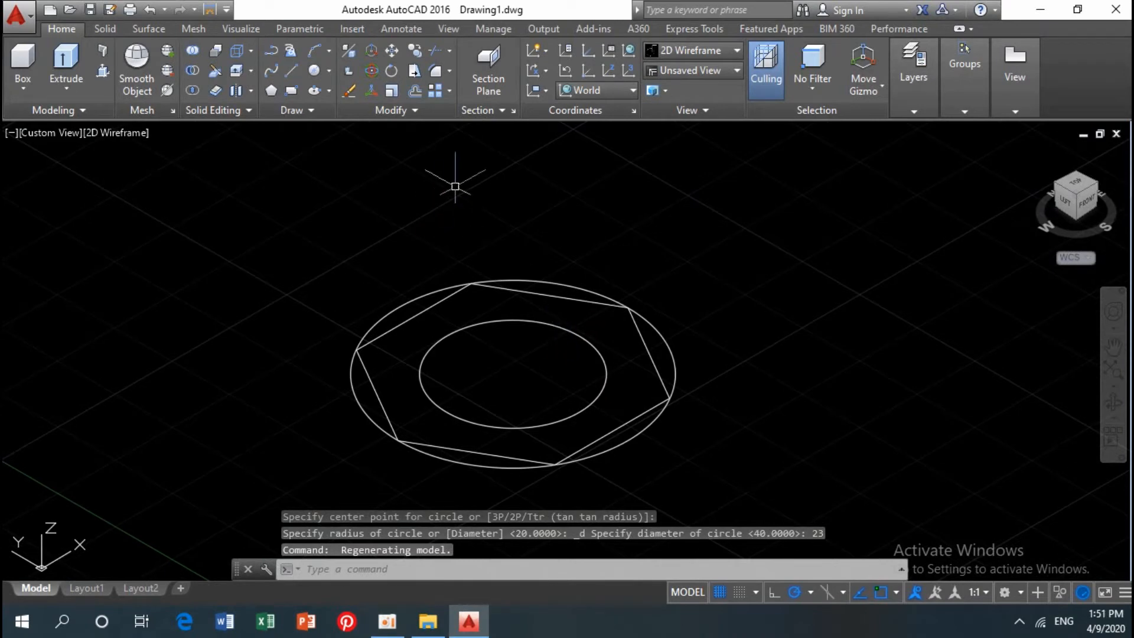
pyautogui.click(103, 69)
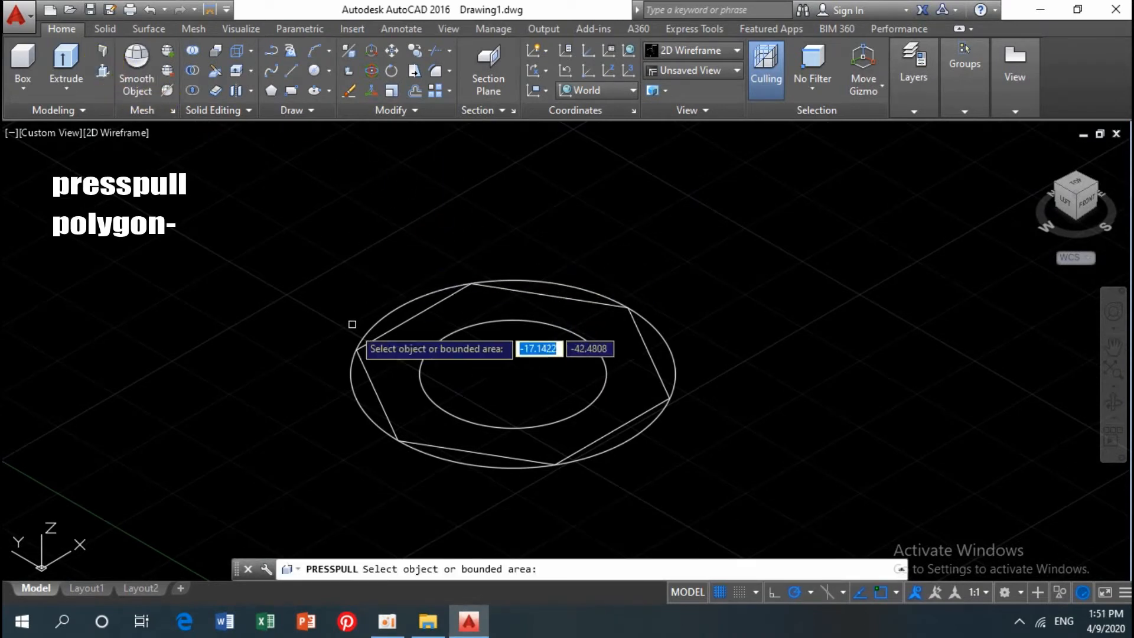
pyautogui.click(409, 374)
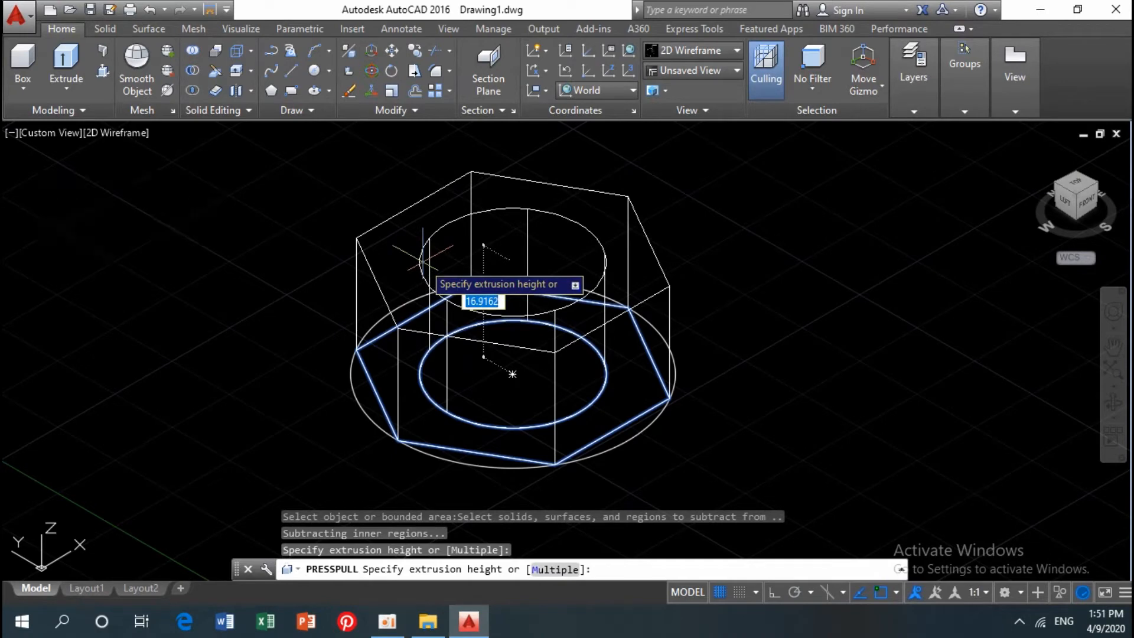
pyautogui.press('Return')
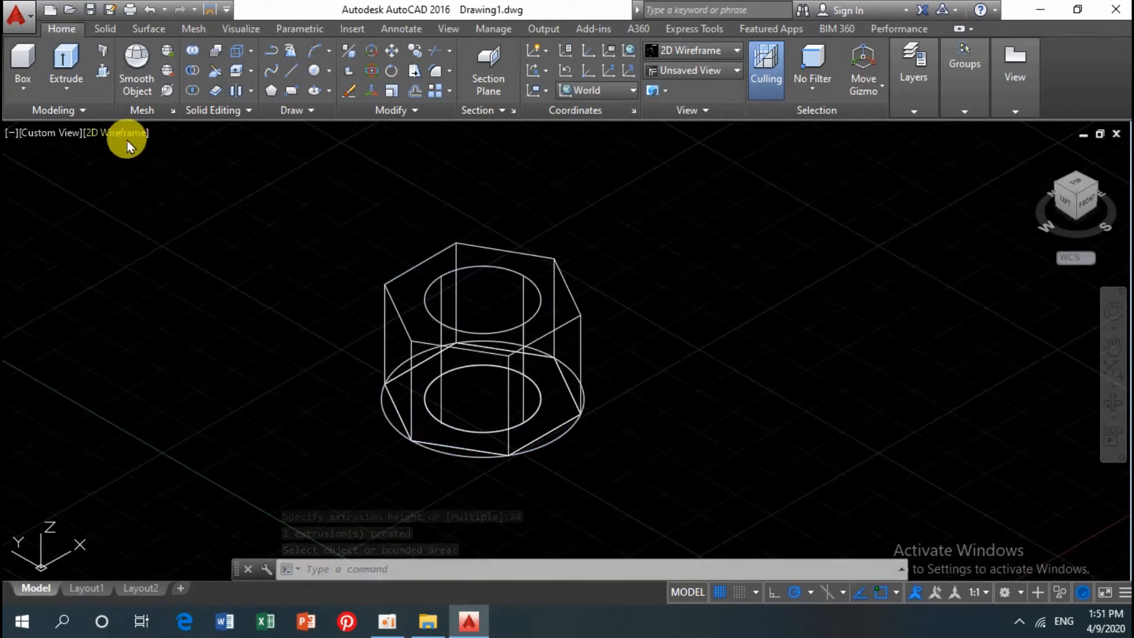
# - Set the visual style to Shaded and extrude the outer circle into a solid with a height of 24
pyautogui.click(115, 132)
pyautogui.click(139, 248)
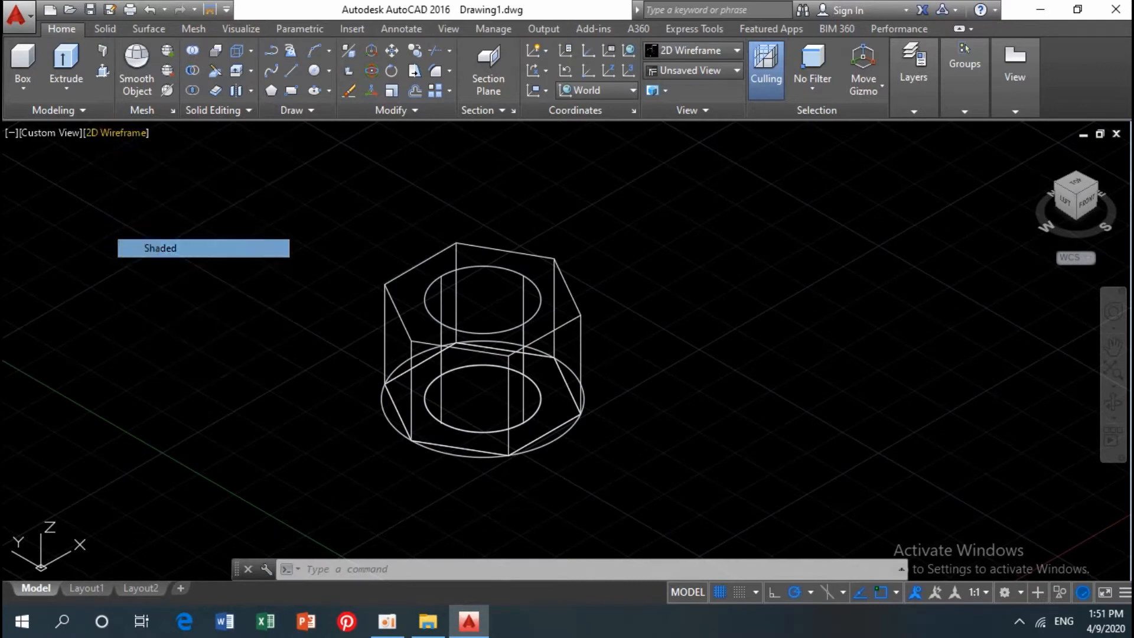
pyautogui.scroll(3, 439, 408)
pyautogui.moveTo(440, 408); pyautogui.dragTo(407, 372, button='middle')
pyautogui.click(70, 69)
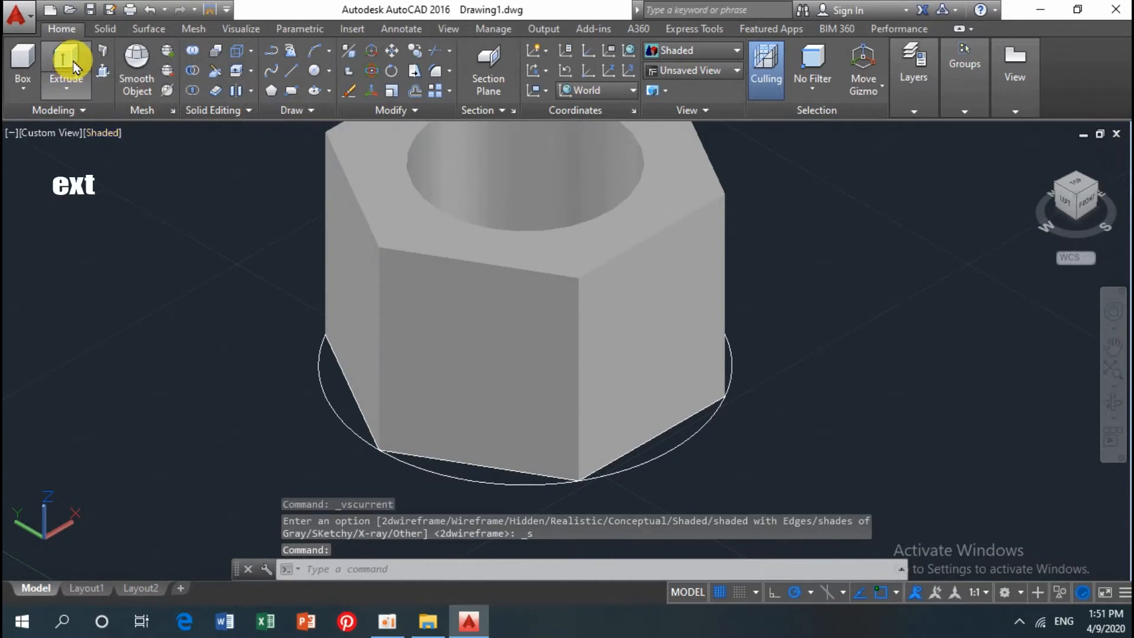
pyautogui.click(329, 405)
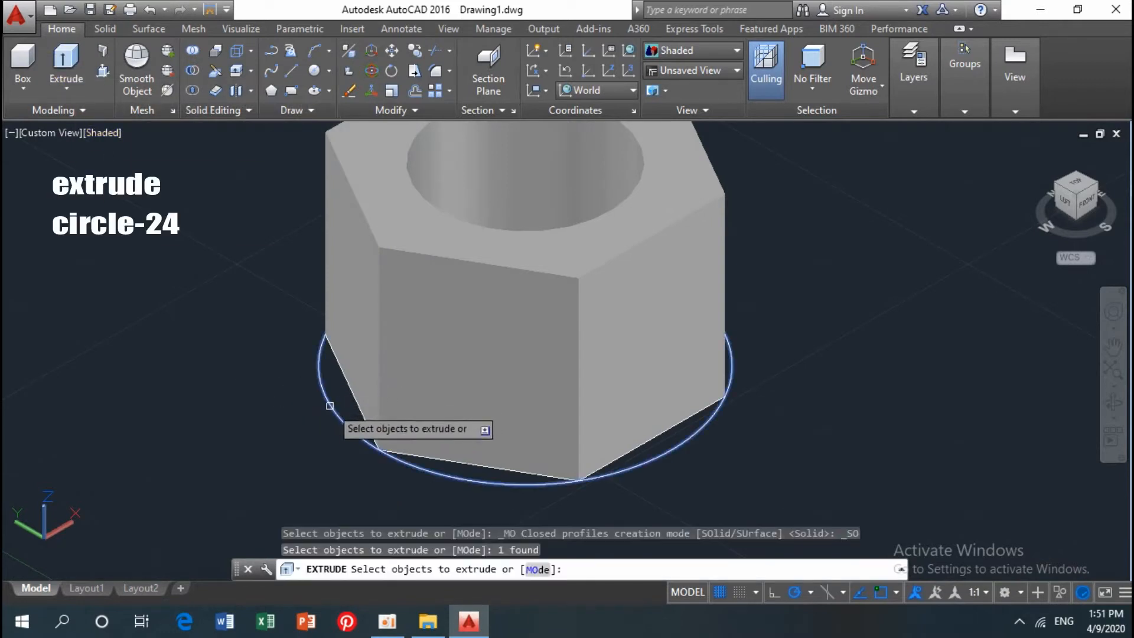
pyautogui.press('Return')
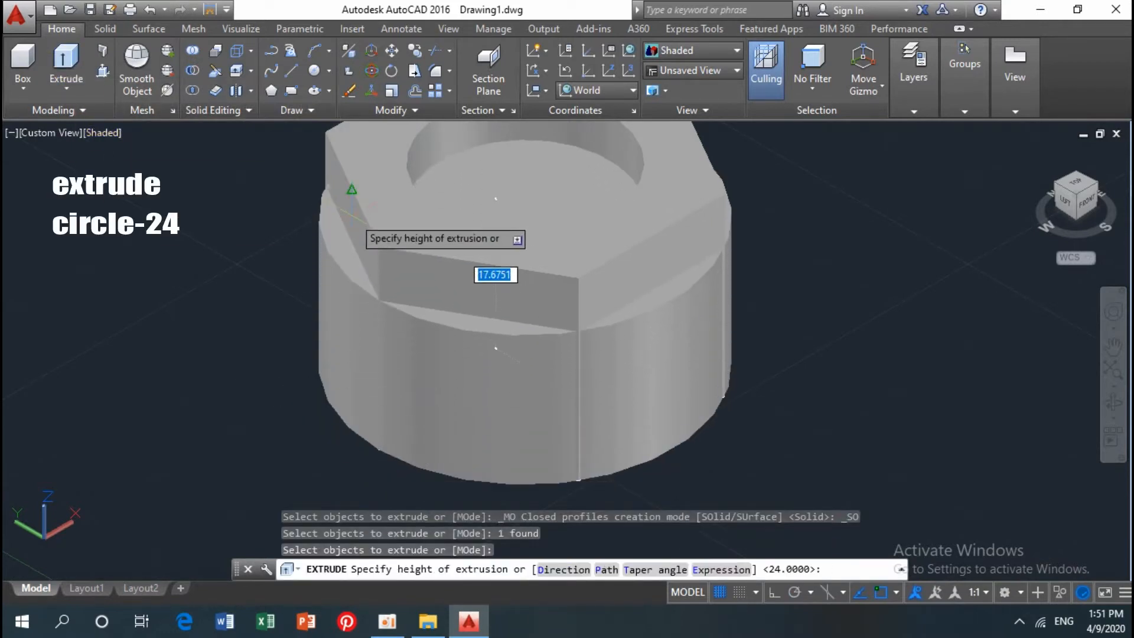
pyautogui.write('24')
pyautogui.press('Return')
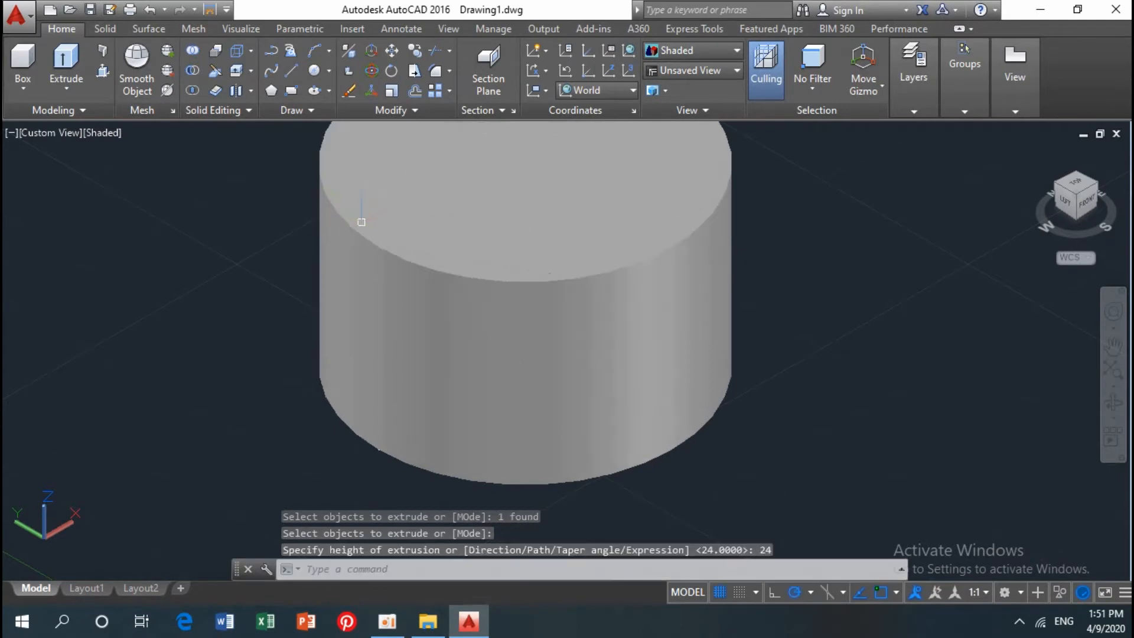
# - Fillet the top and bottom circular edges of the cylinder with a radius of 6
pyautogui.scroll(-5, 507, 354)
pyautogui.moveTo(507, 352); pyautogui.dragTo(476, 340, button='middle')
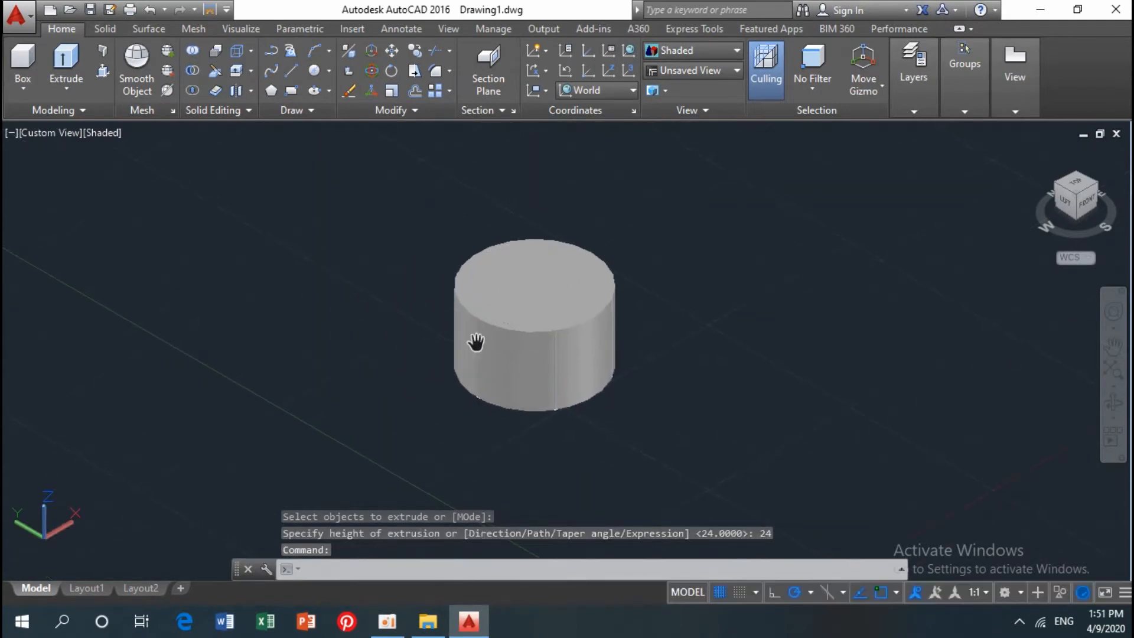
pyautogui.click(106, 29)
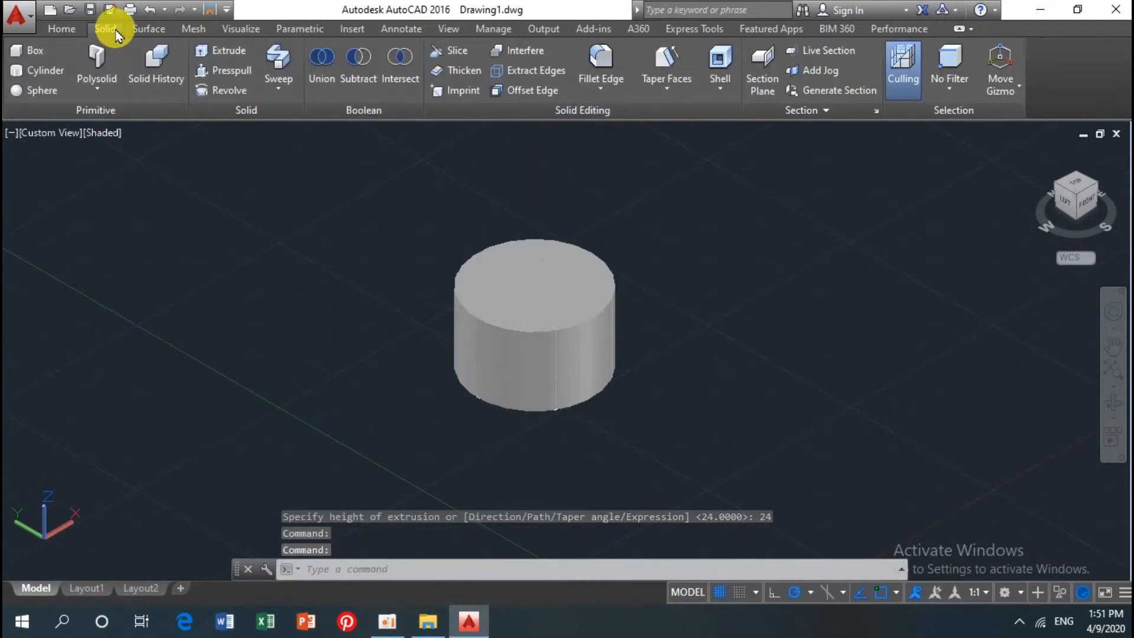
pyautogui.click(600, 59)
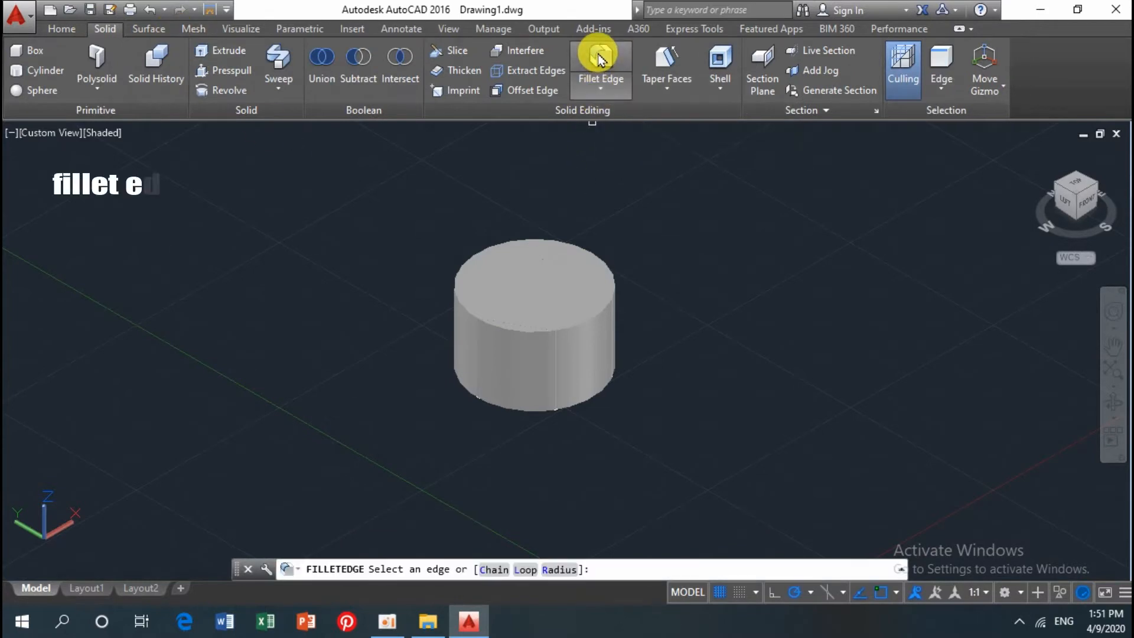
pyautogui.click(555, 570)
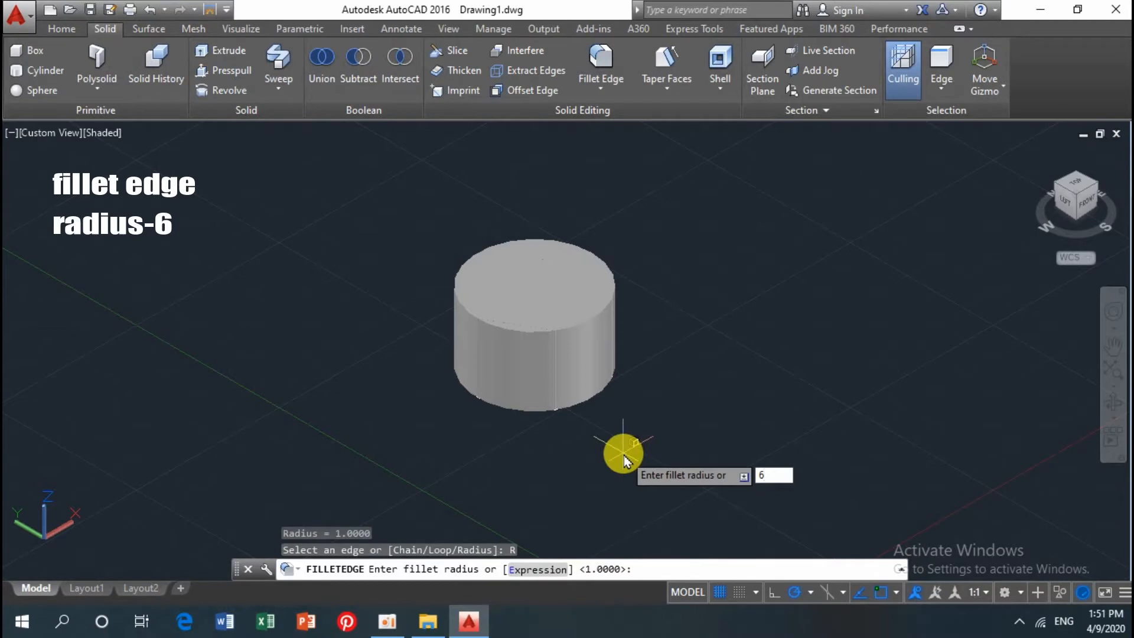
pyautogui.press('Return')
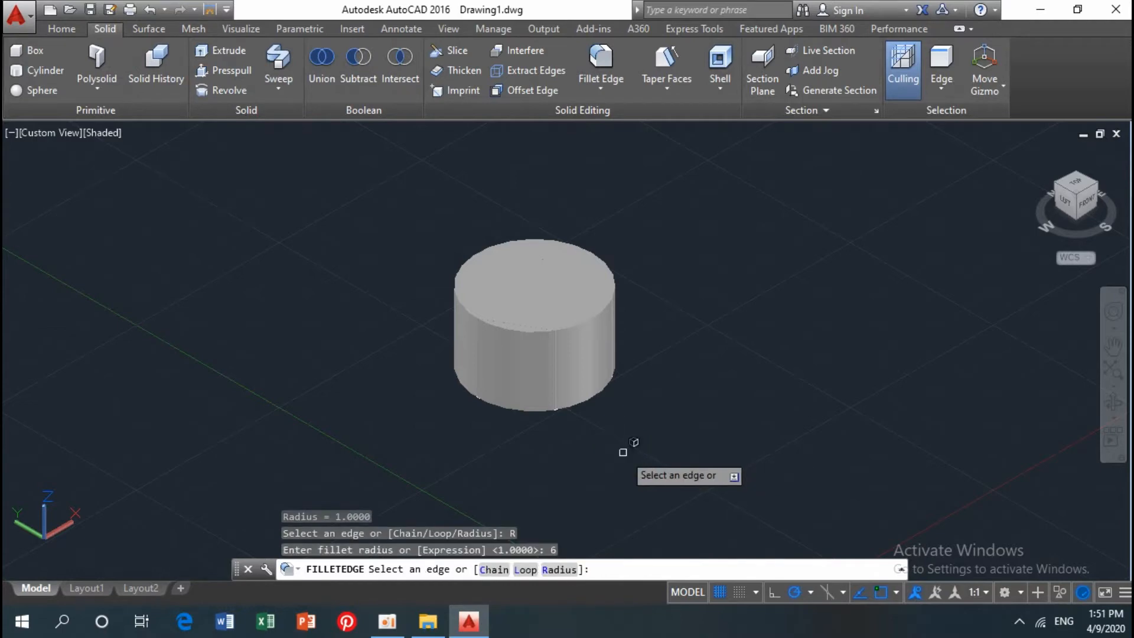
pyautogui.scroll(3, 521, 295)
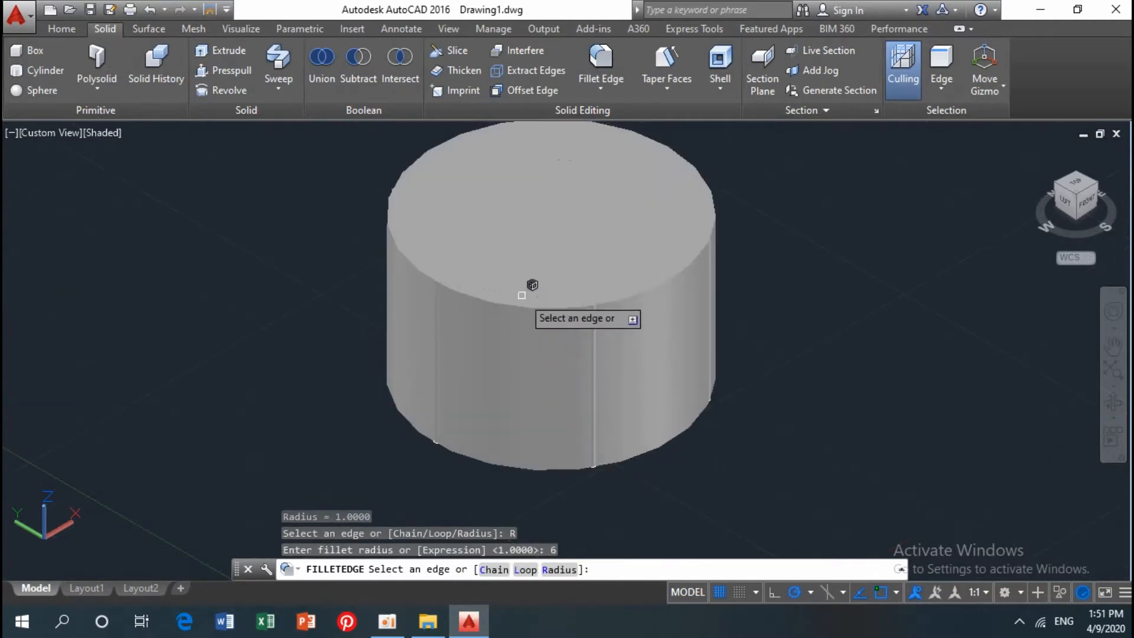
pyautogui.click(523, 307)
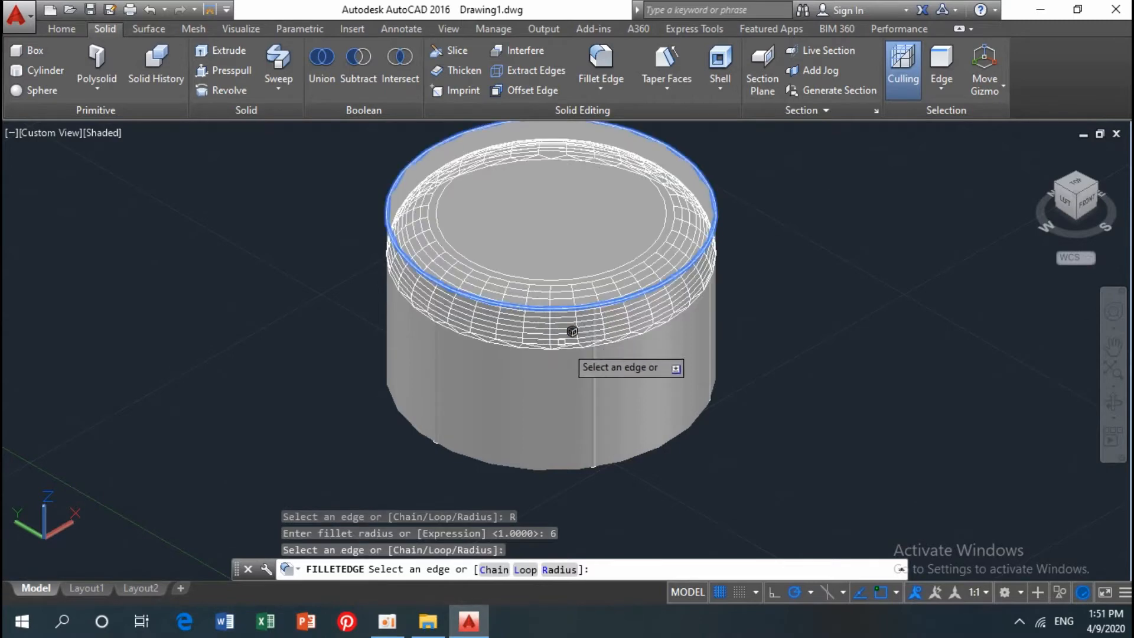
pyautogui.keyDown('shift'); pyautogui.moveTo(728, 454); pyautogui.dragTo(742, 362, button='middle'); pyautogui.keyUp('shift')
pyautogui.click(580, 251)
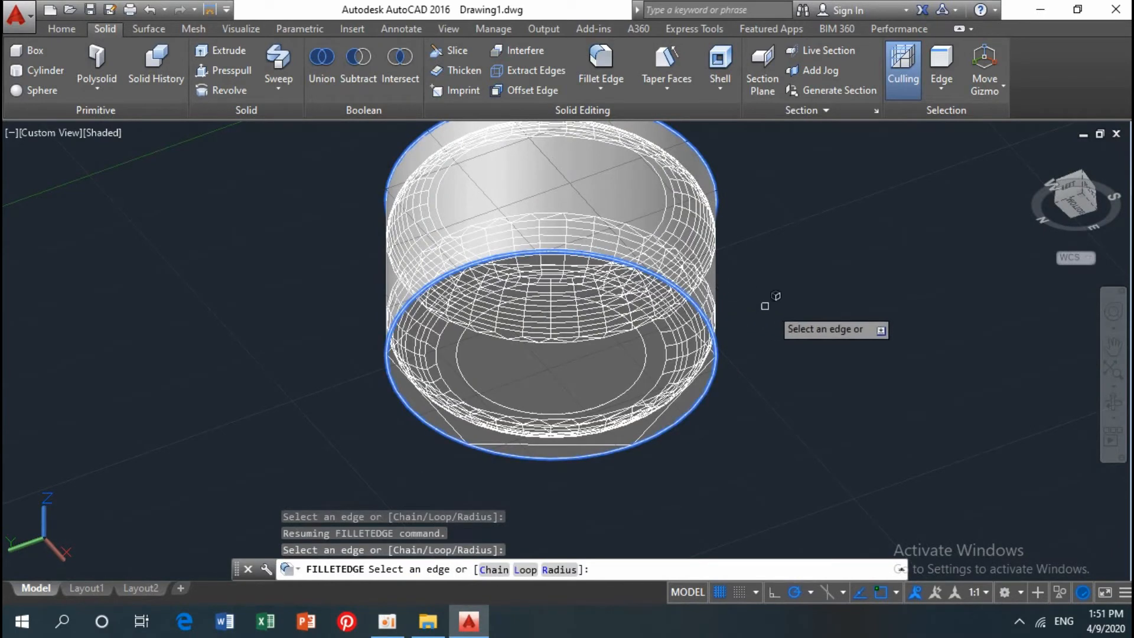
pyautogui.rightClick(793, 318)
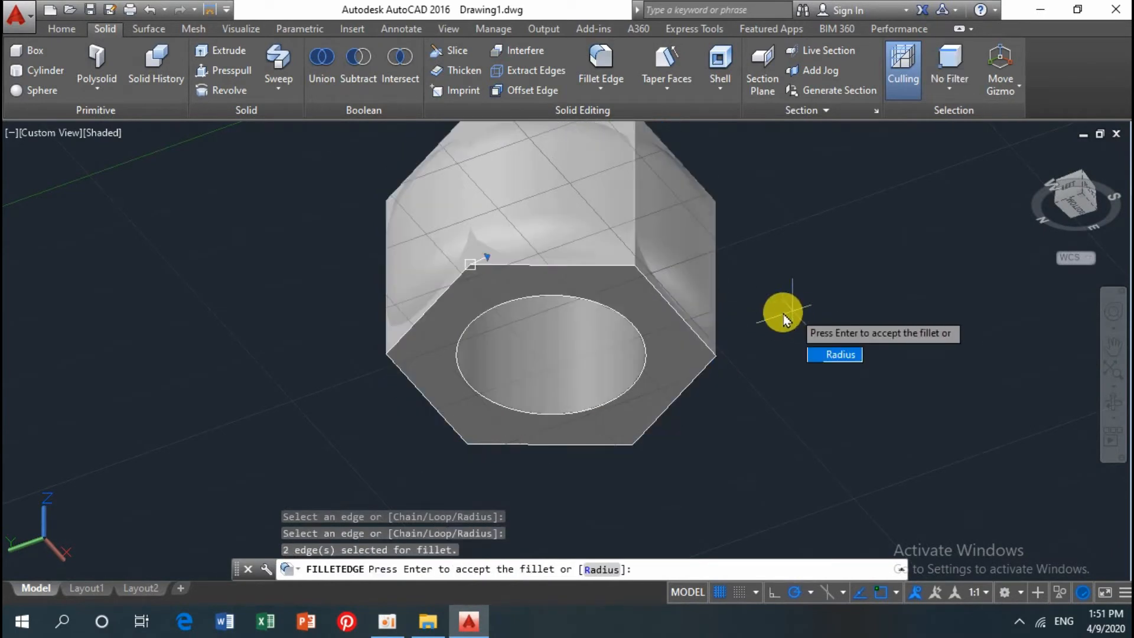
pyautogui.press('Return')
pyautogui.scroll(-2, 790, 317)
pyautogui.moveTo(767, 345); pyautogui.dragTo(739, 358, button='middle')
pyautogui.press('Return')
# - Intersect the hexagonal solid with the filleted cylinder to form the rounded nut body
pyautogui.keyDown('shift'); pyautogui.moveTo(732, 292); pyautogui.dragTo(735, 436, button='middle'); pyautogui.keyUp('shift')
pyautogui.scroll(2, 650, 366)
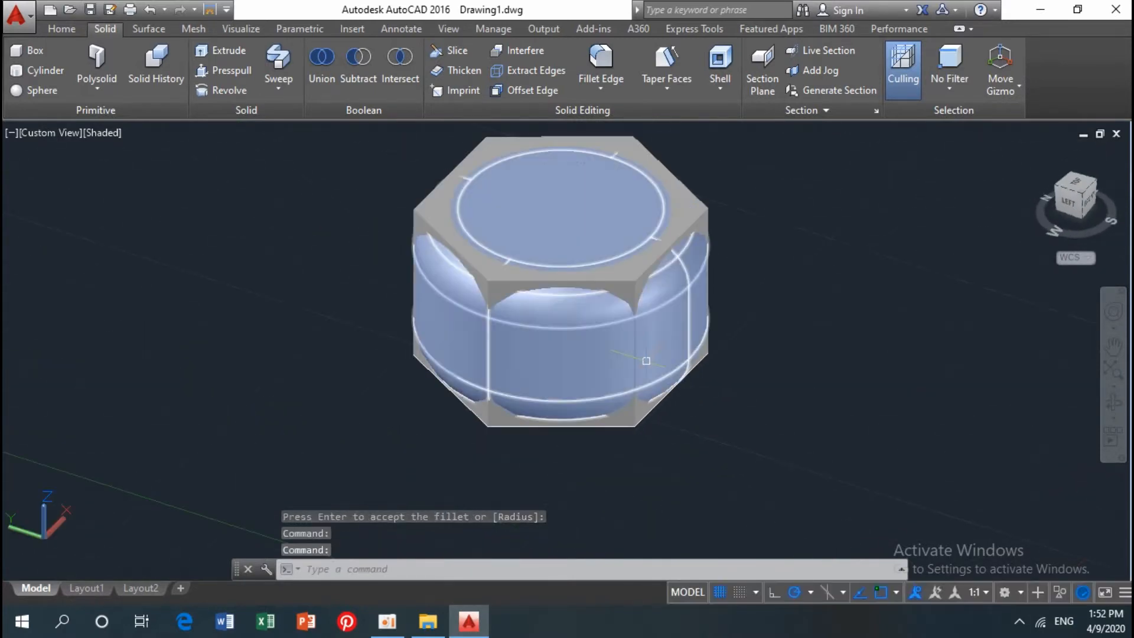
pyautogui.moveTo(646, 361); pyautogui.dragTo(629, 380, button='middle')
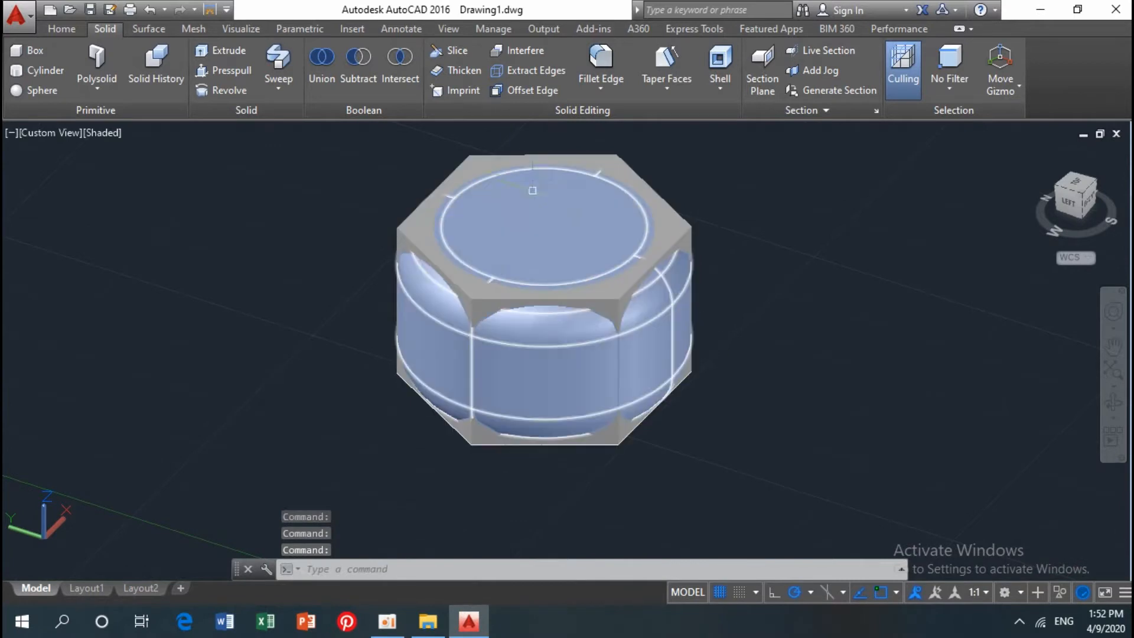
pyautogui.click(390, 69)
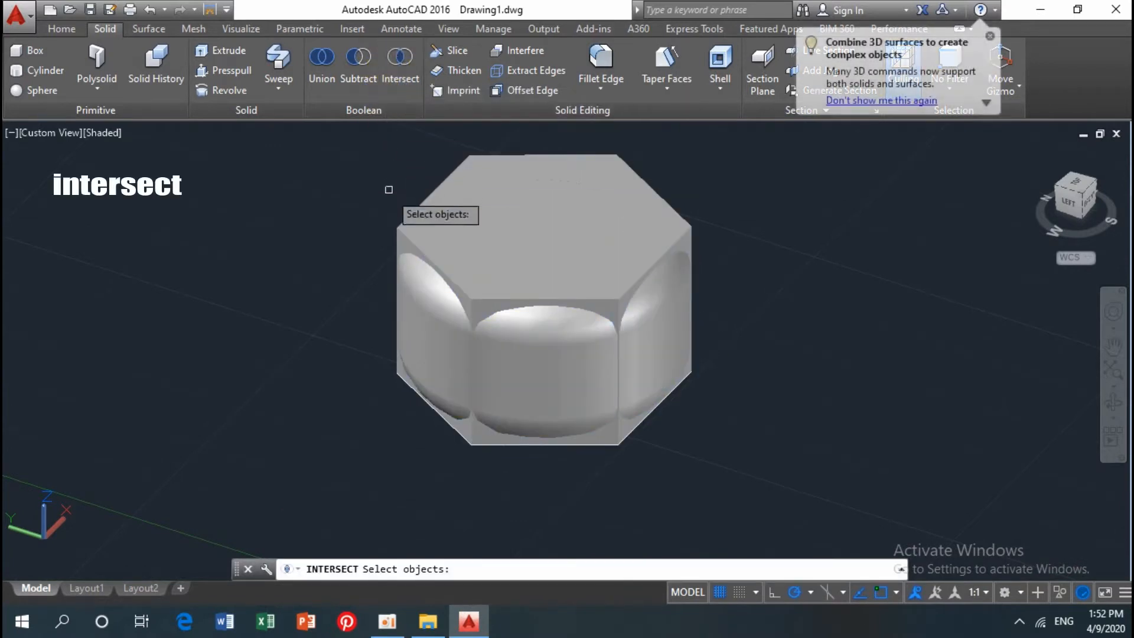
pyautogui.click(424, 230)
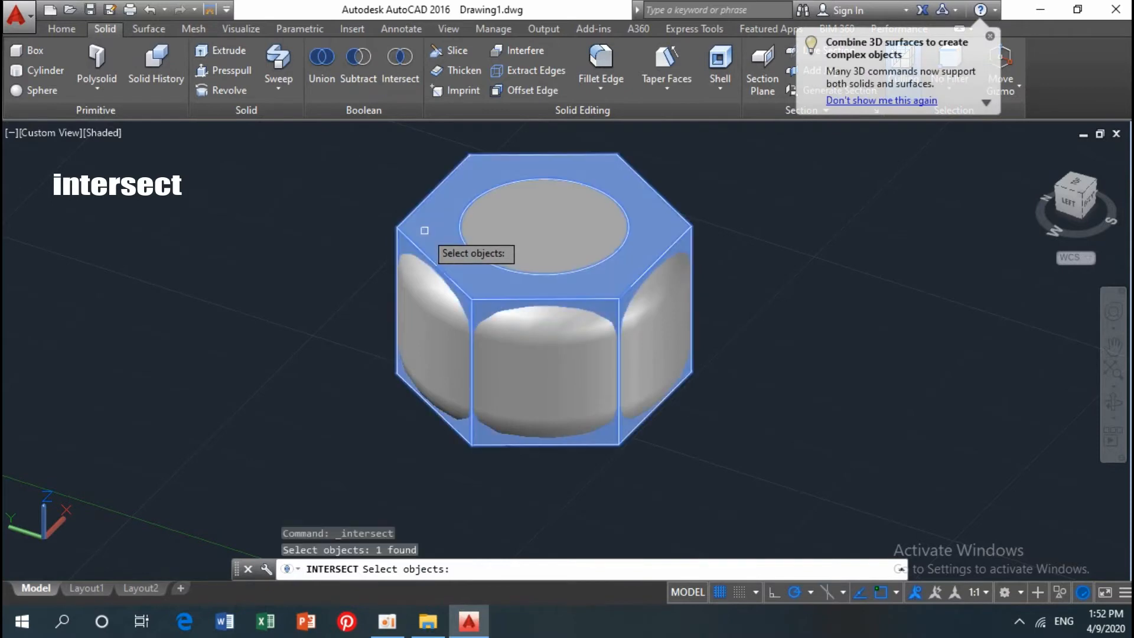
pyautogui.click(421, 296)
pyautogui.press('Return')
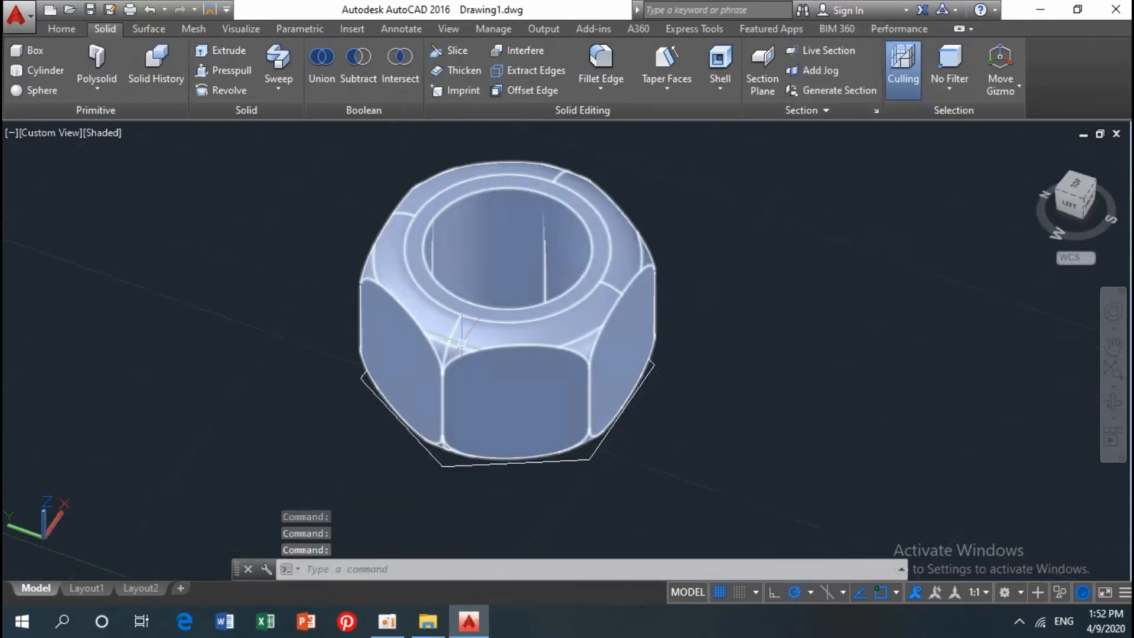
# - Hide the rounded nut body so only the hexagon and circle remain in view
pyautogui.click(529, 339)
pyautogui.rightClick(803, 220)
pyautogui.moveTo(968, 278)
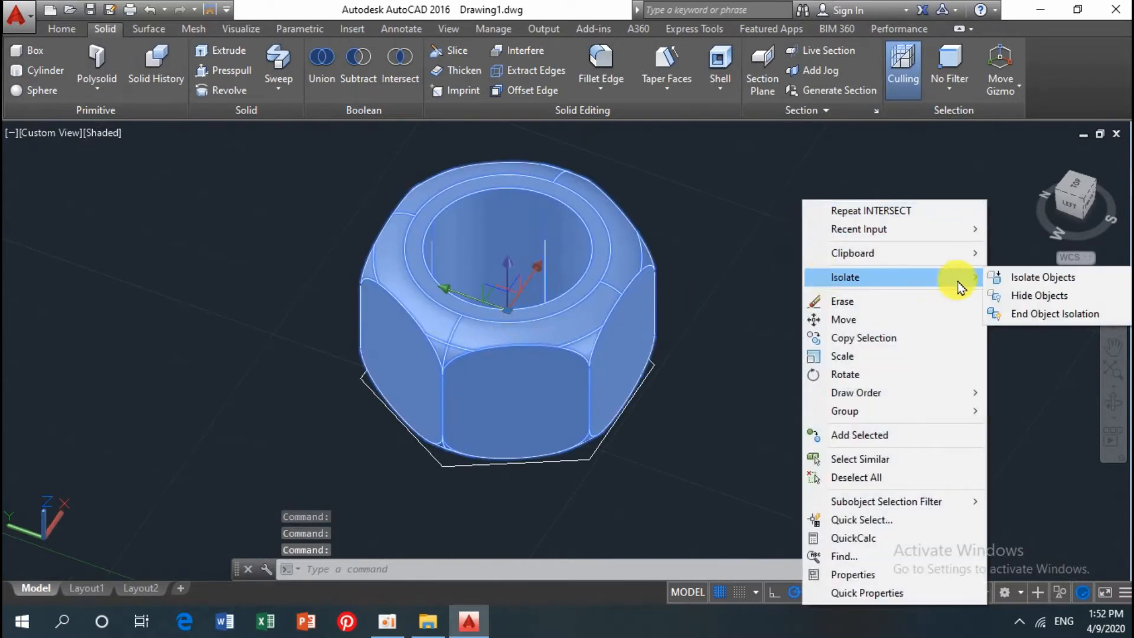
pyautogui.click(1004, 296)
pyautogui.moveTo(537, 370); pyautogui.dragTo(561, 350, button='middle')
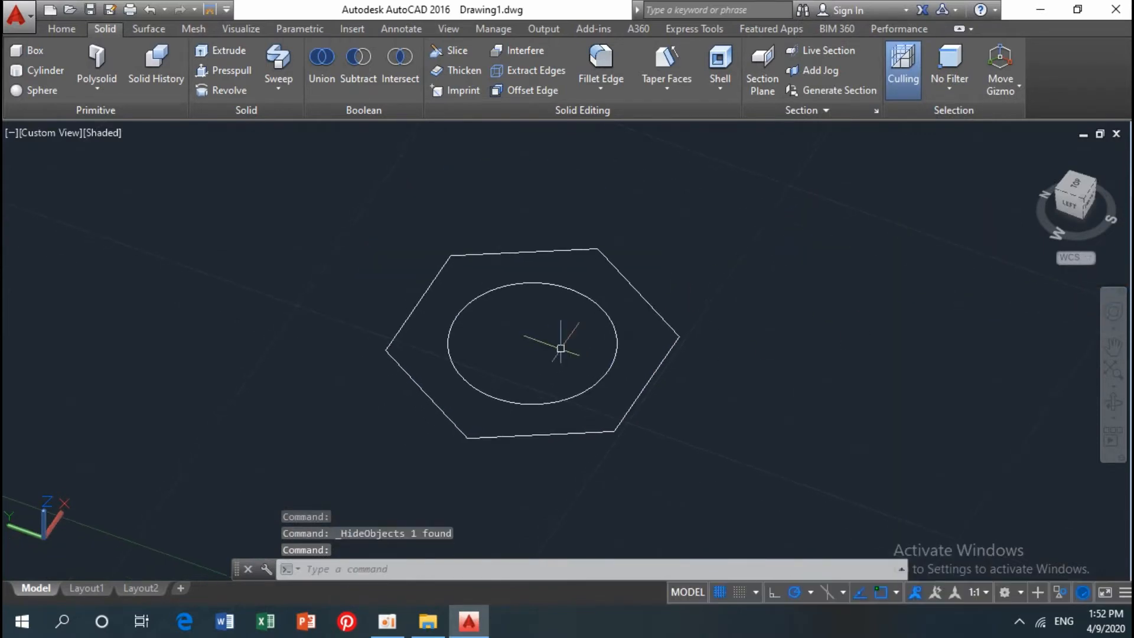
# - Draw a helix centred on the circle with base and top radius 11.5, turn height 2.5 and total height 24
pyautogui.click(1043, 162)
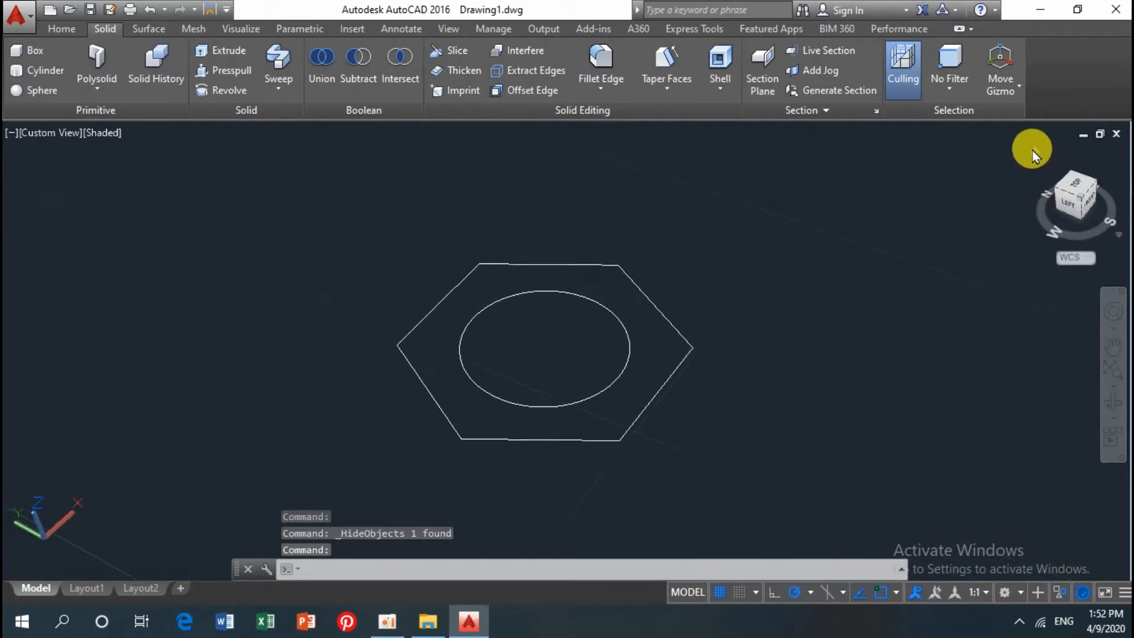
pyautogui.click(63, 27)
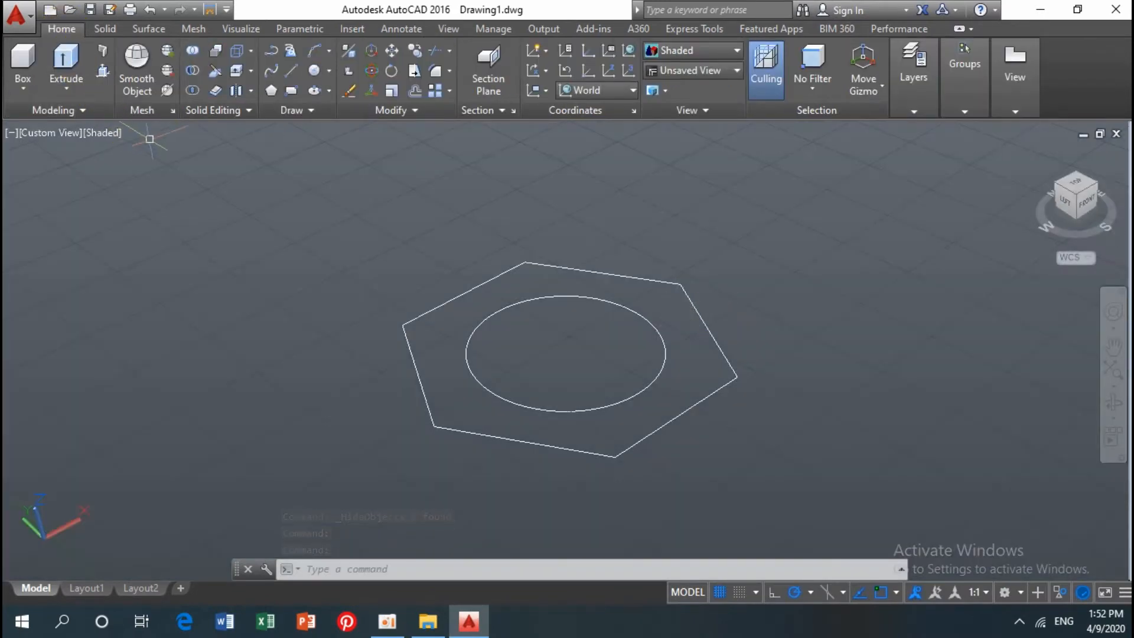
pyautogui.click(294, 112)
pyautogui.click(267, 131)
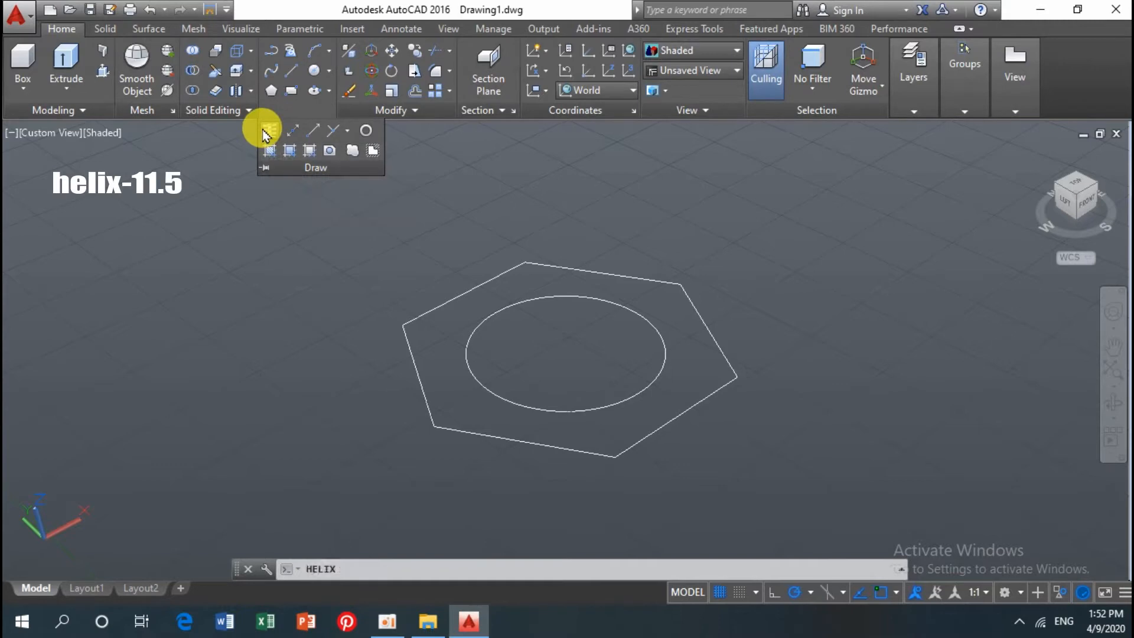
pyautogui.click(566, 350)
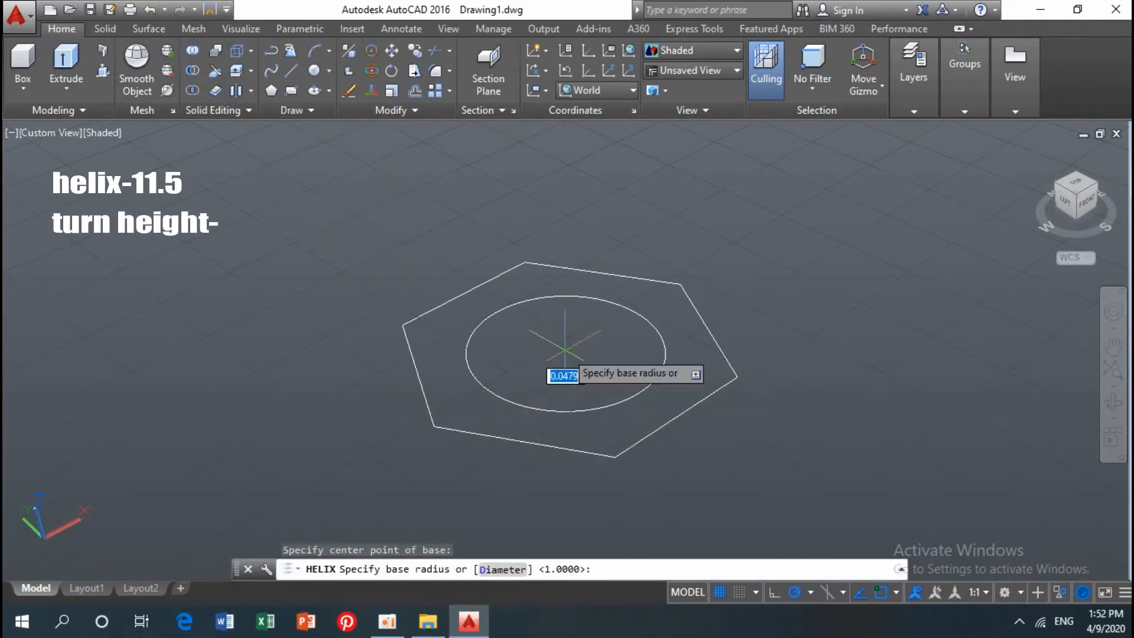
pyautogui.click(640, 392)
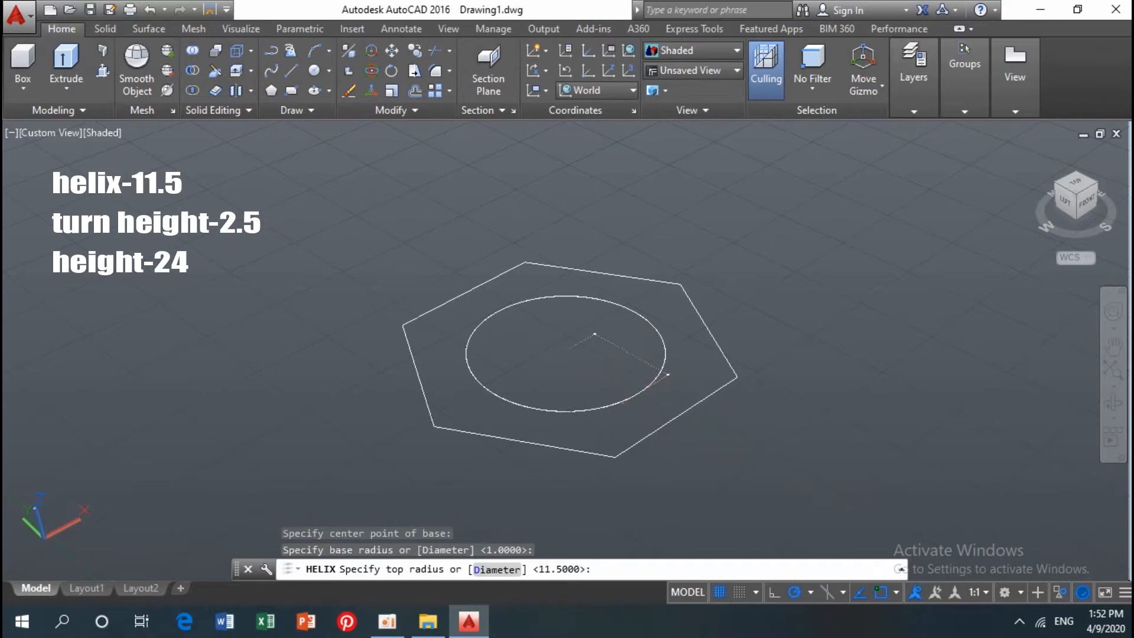
pyautogui.press('Return')
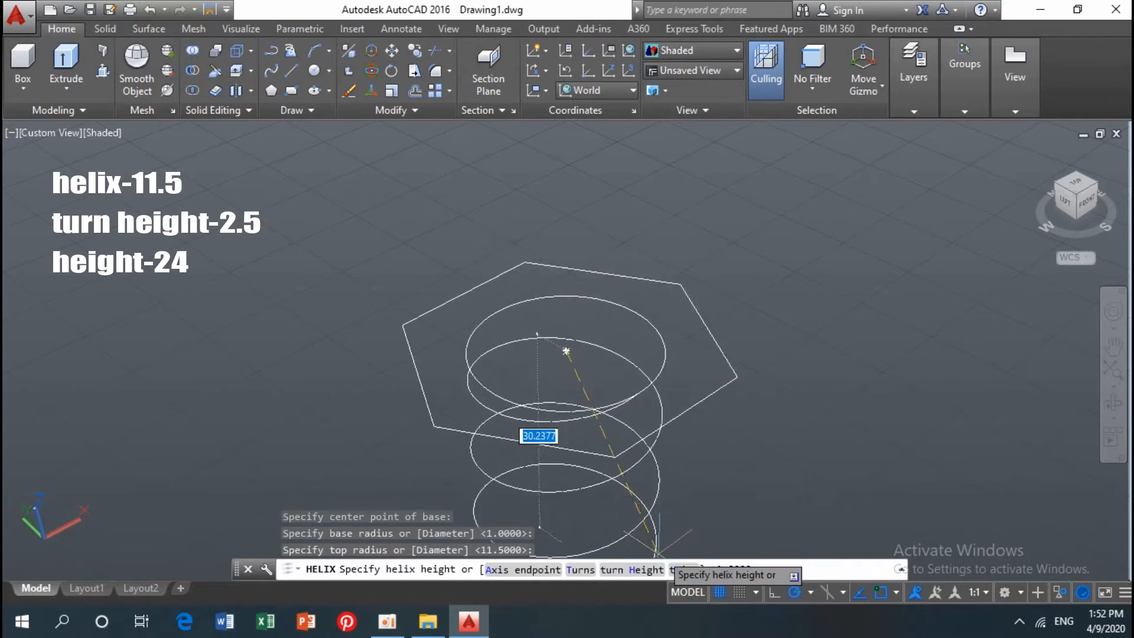
pyautogui.click(648, 570)
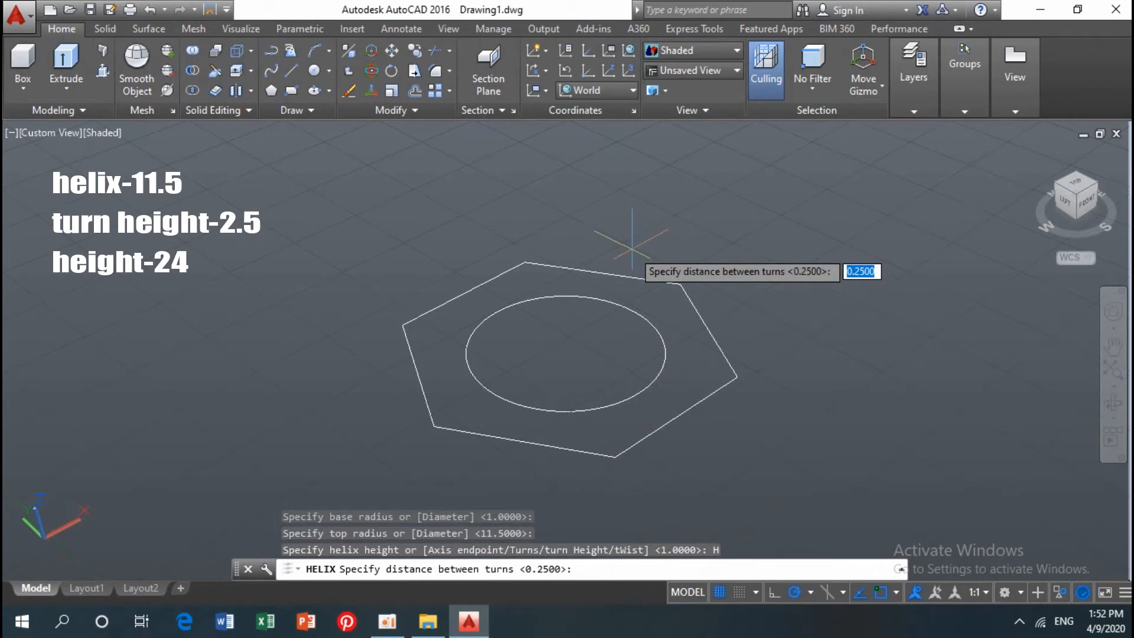
pyautogui.press('Return')
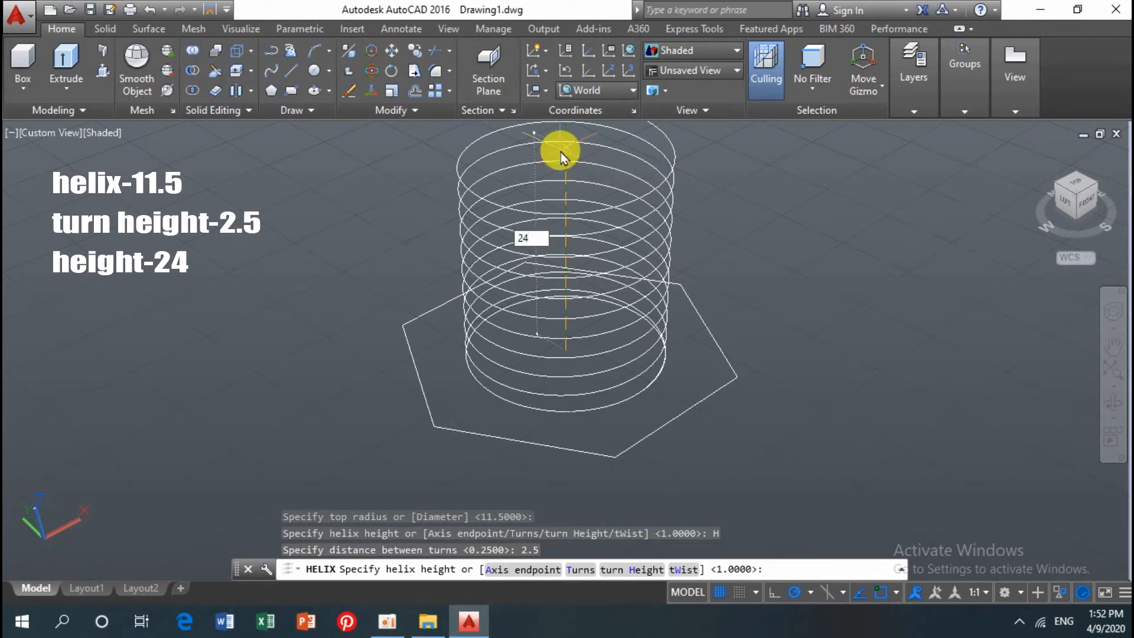
pyautogui.press('Return')
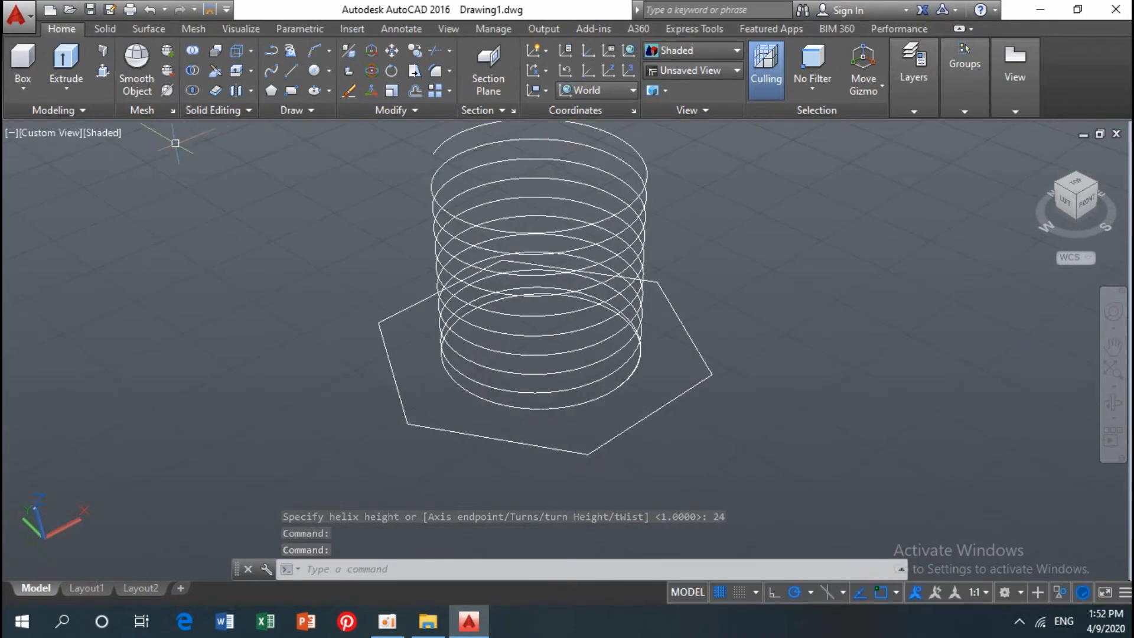
# - Set the visual style to 2D Wireframe and switch to the Right view of the helix
pyautogui.click(95, 136)
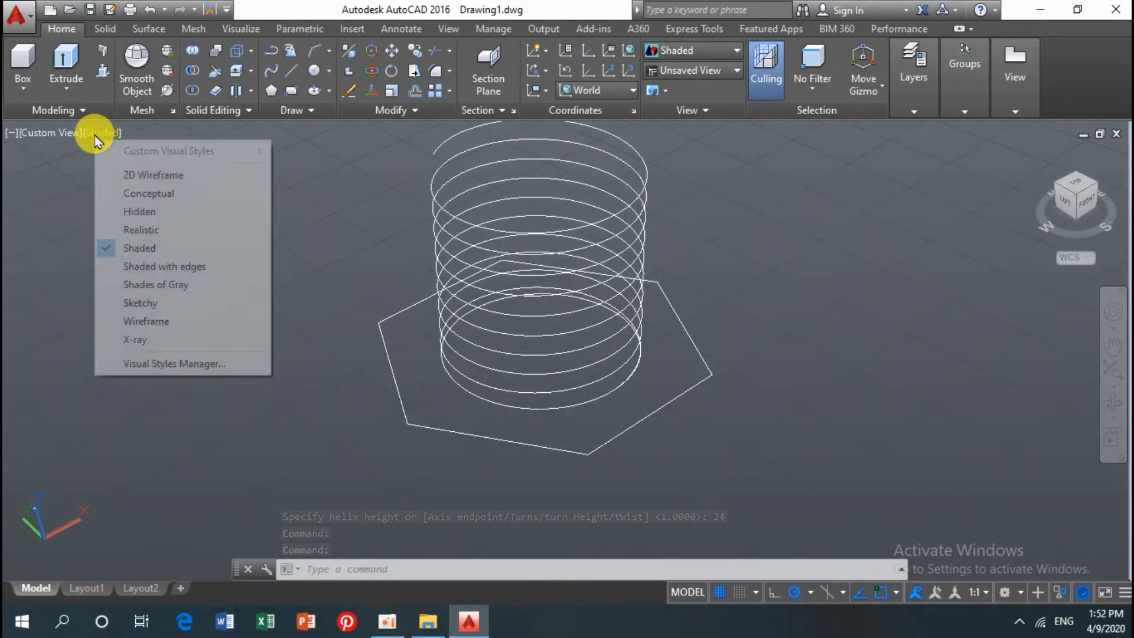
pyautogui.click(130, 173)
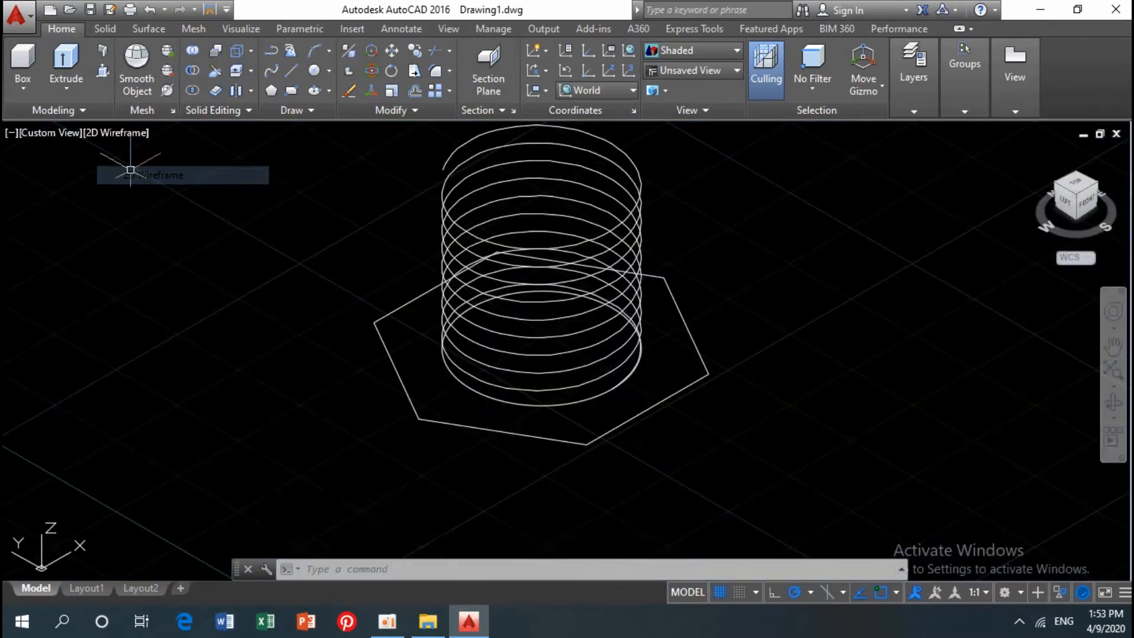
pyautogui.click(48, 134)
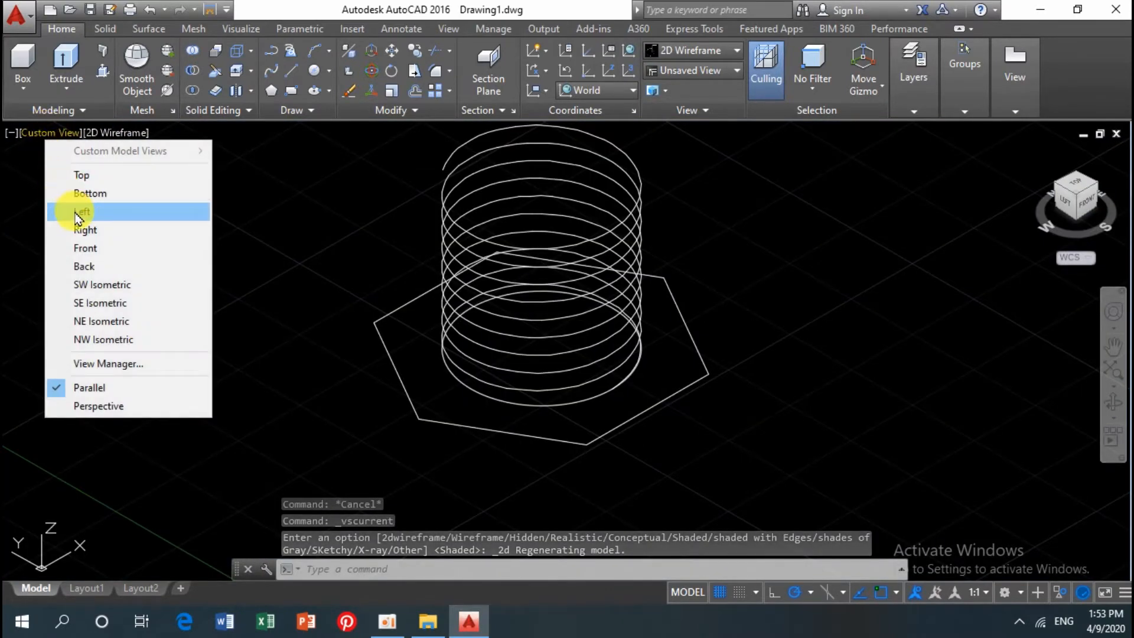
pyautogui.click(83, 230)
pyautogui.scroll(-4, 254, 283)
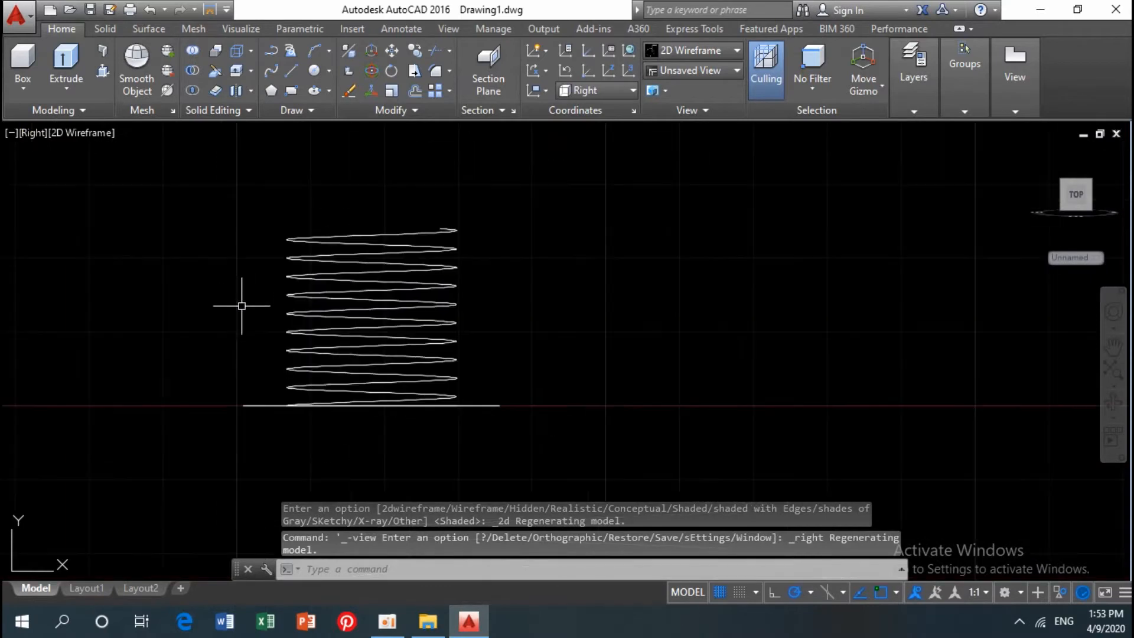
pyautogui.scroll(2, 354, 299)
pyautogui.moveTo(386, 300); pyautogui.dragTo(362, 316, button='middle')
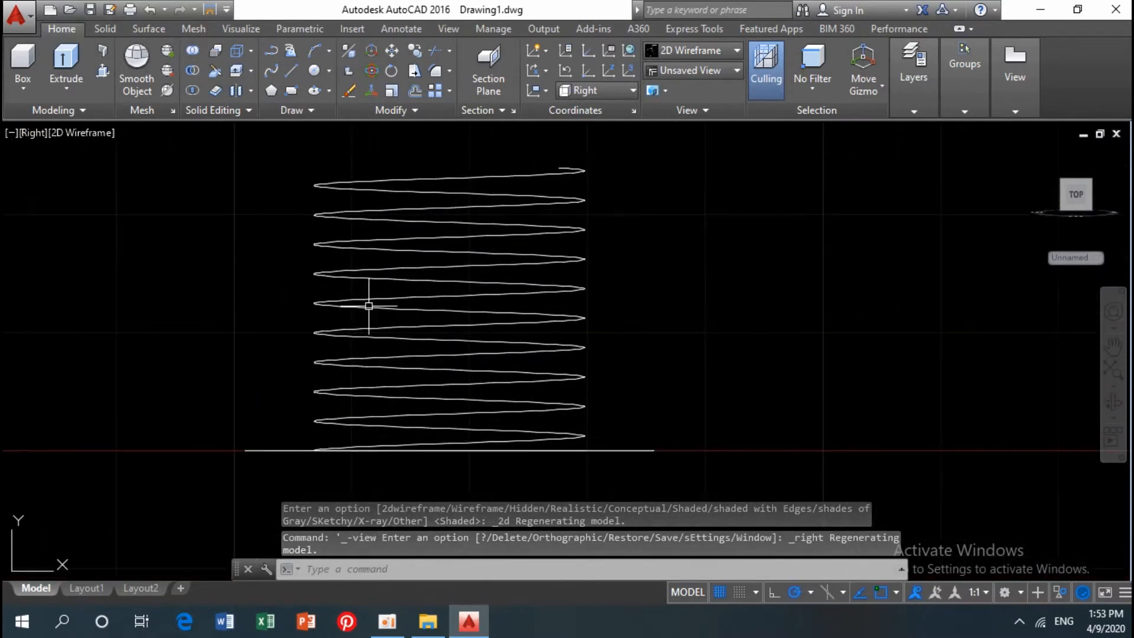
# - Align the UCS with the current view and draw a 1.5 by 1.5 rectangle beside the helix
pyautogui.click(543, 90)
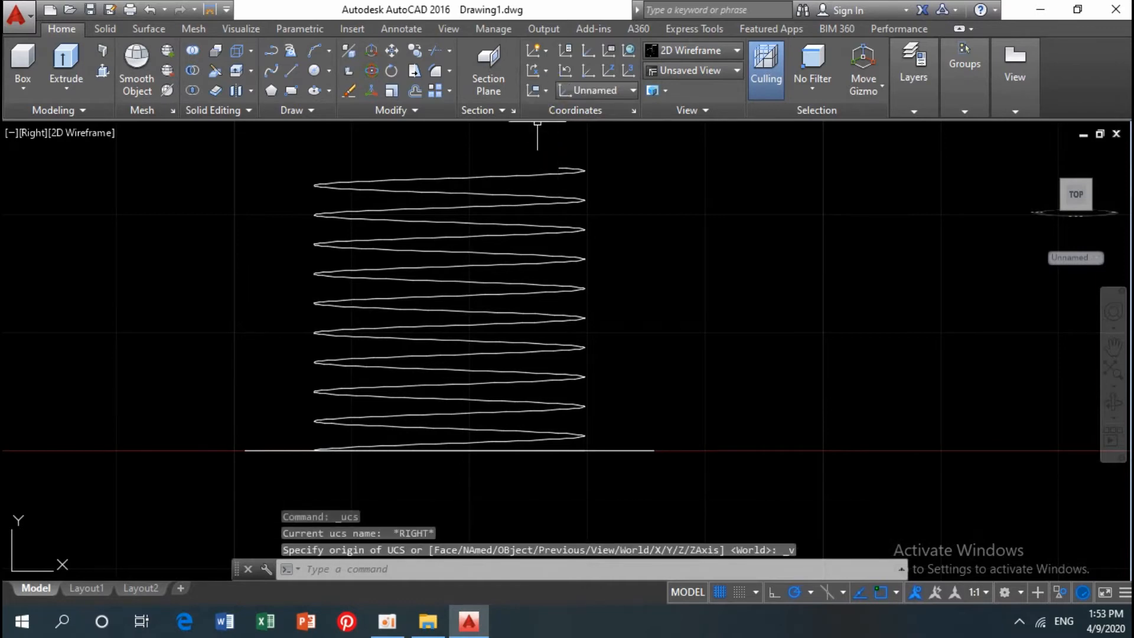
pyautogui.moveTo(560, 345); pyautogui.dragTo(571, 314, button='middle')
pyautogui.scroll(2, 426, 419)
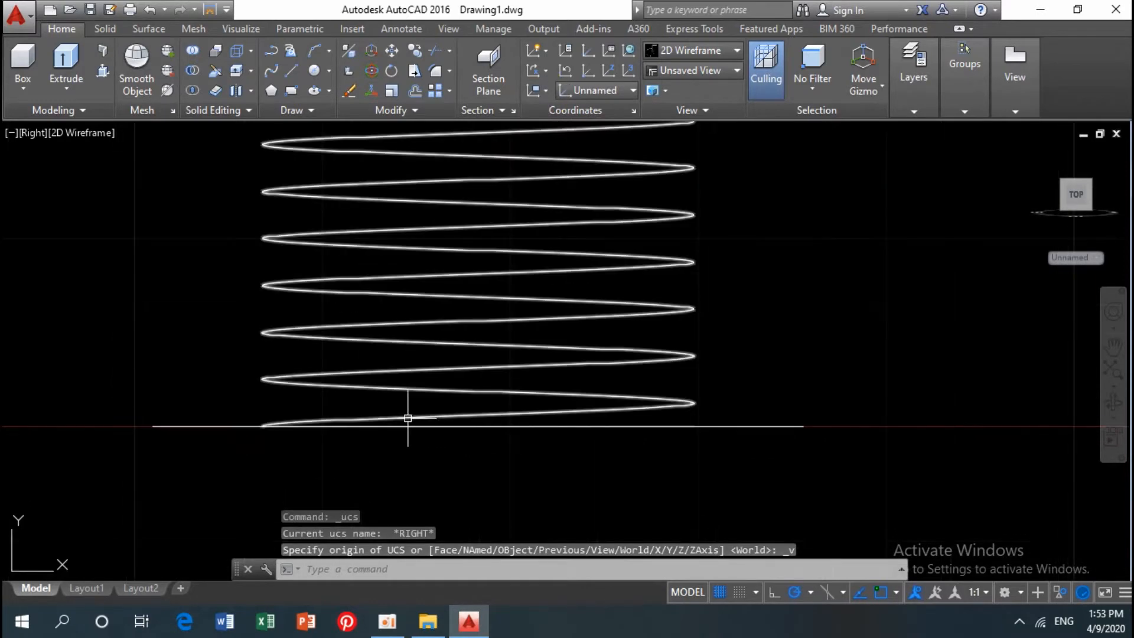
pyautogui.scroll(-2, 407, 419)
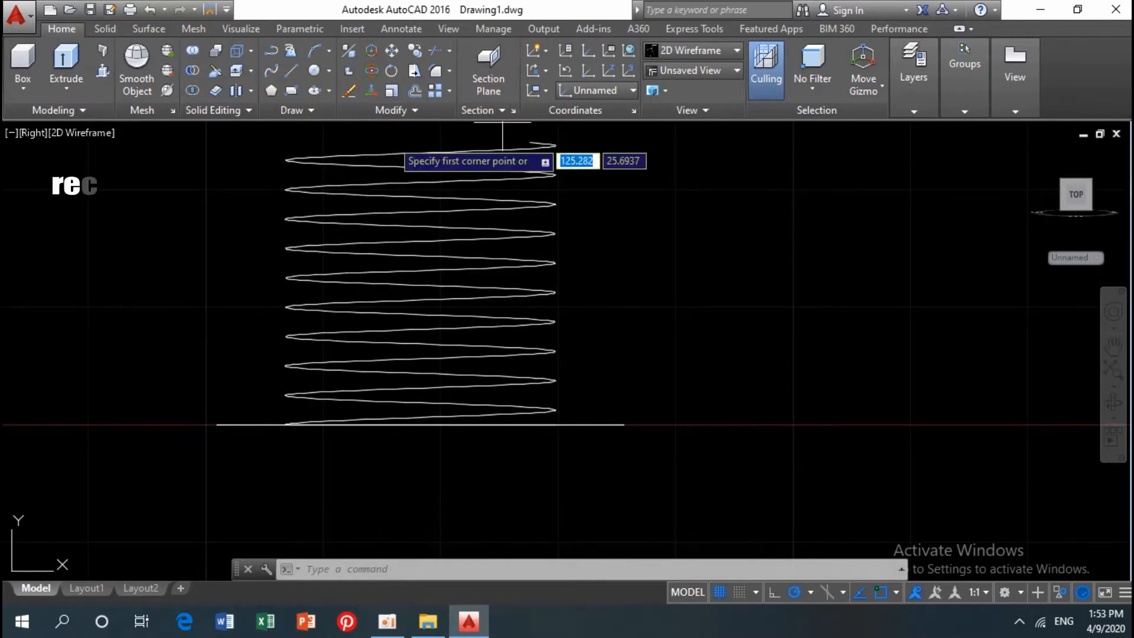
pyautogui.click(656, 222)
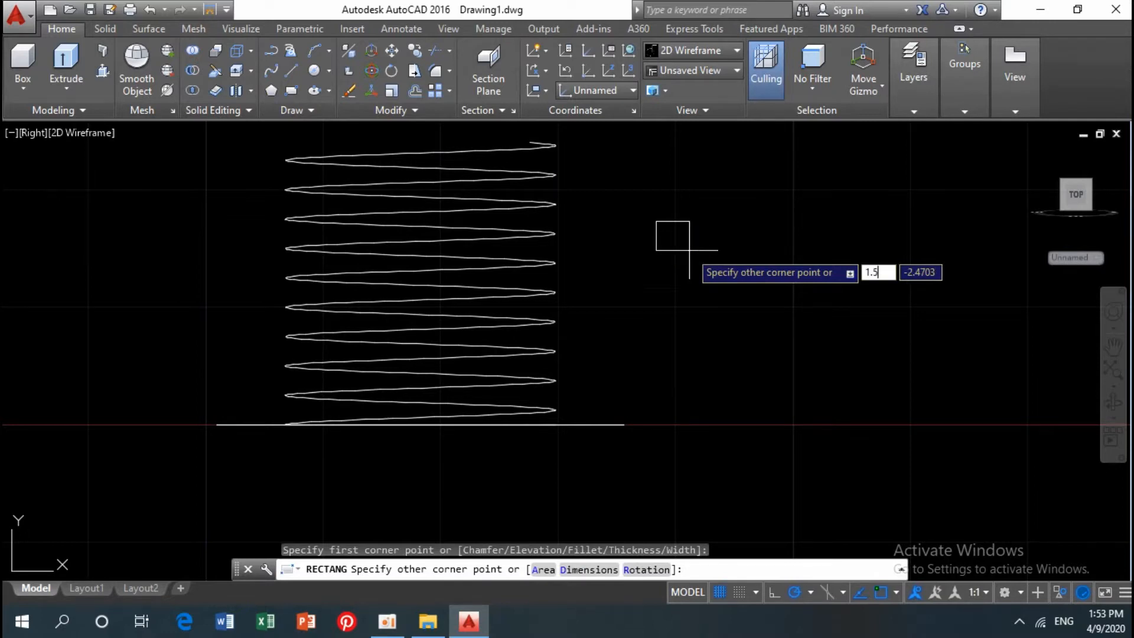
pyautogui.write('1.5')
pyautogui.press('Tab')
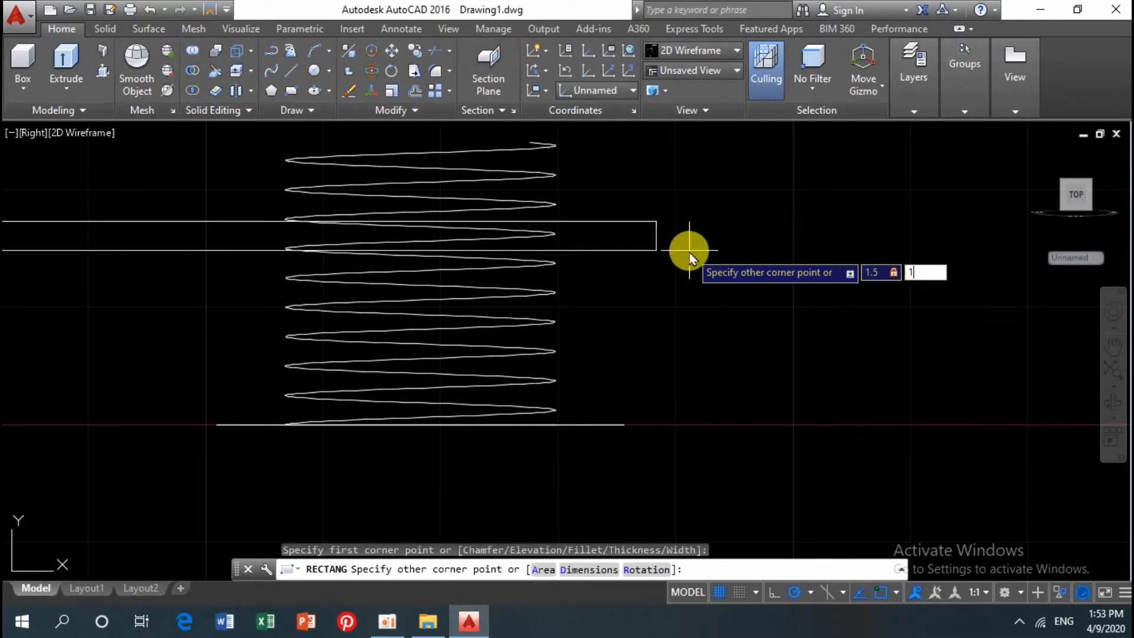
pyautogui.write('1.5')
pyautogui.press('Return')
# - Rotate the small square 45 degrees about its centre
pyautogui.moveTo(664, 271); pyautogui.dragTo(685, 311, button='middle')
pyautogui.scroll(2, 686, 310)
pyautogui.click(694, 248)
pyautogui.click(718, 258)
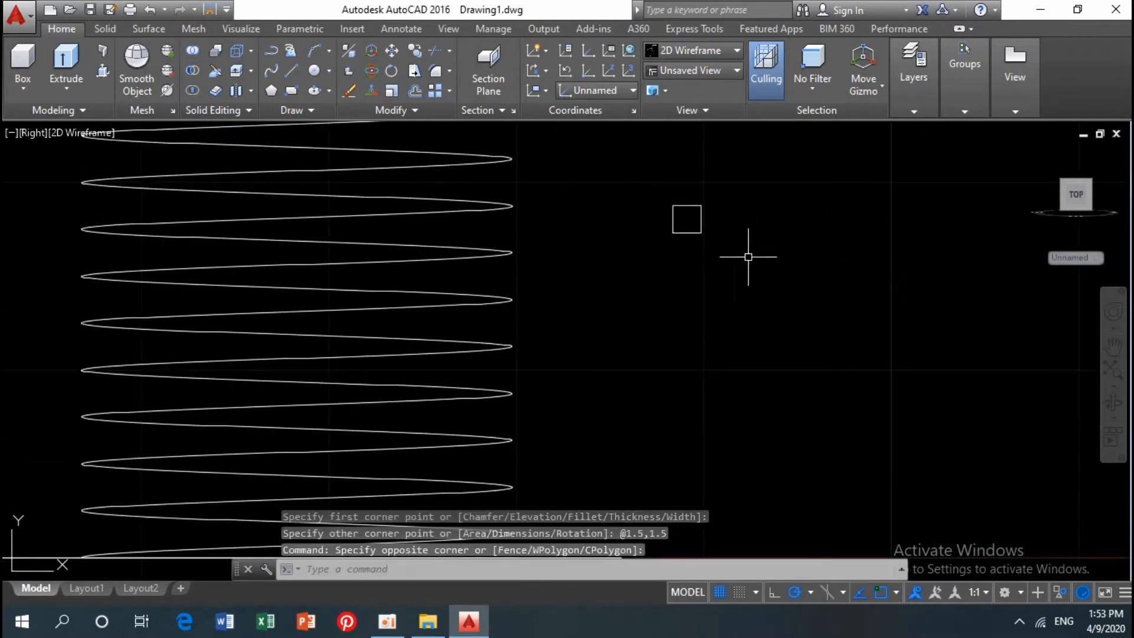
pyautogui.click(712, 240)
pyautogui.click(664, 179)
pyautogui.rightClick(664, 180)
pyautogui.click(701, 374)
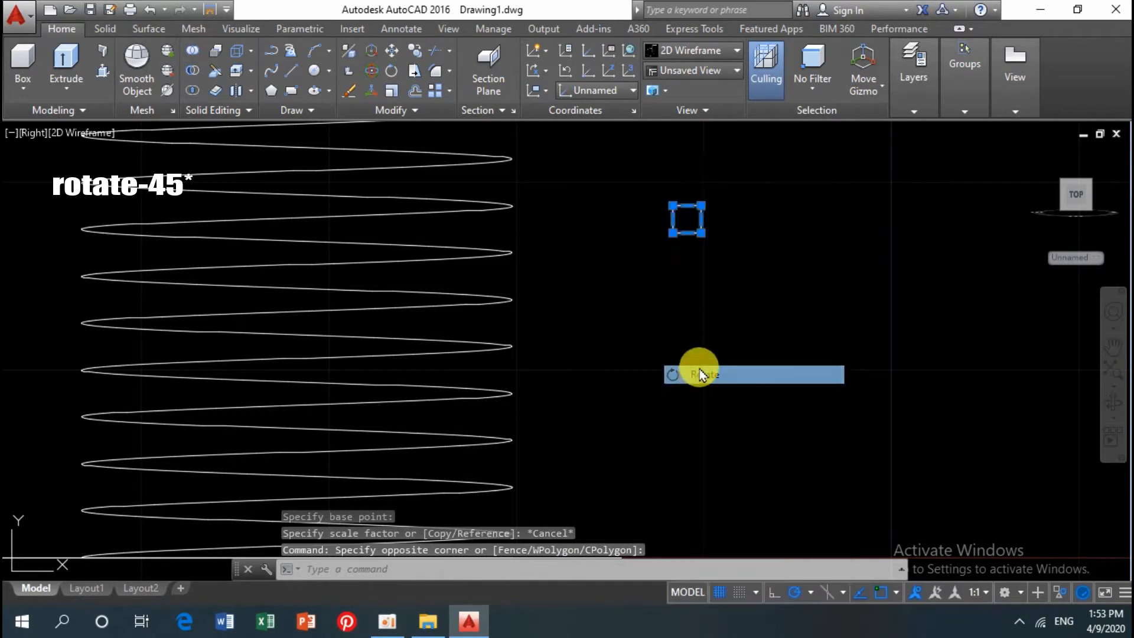
pyautogui.click(687, 218)
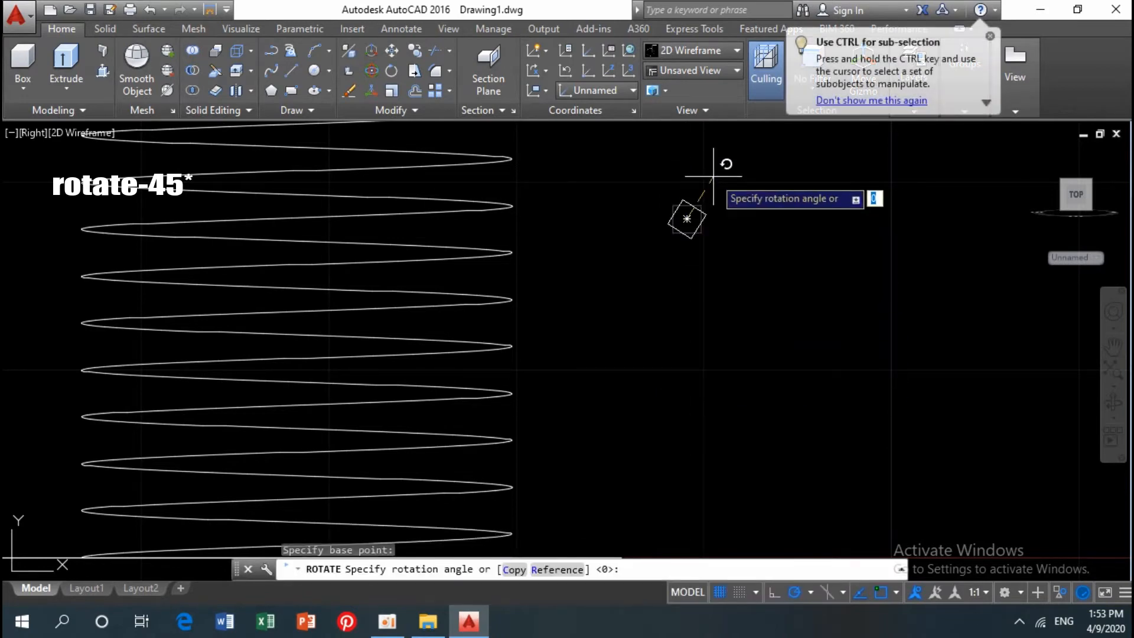
pyautogui.write('45')
pyautogui.press('Return')
# - Move the rotated square by its centre onto the hexagon's base line, centred beneath the helix
pyautogui.click(752, 278)
pyautogui.click(628, 182)
pyautogui.rightClick(618, 170)
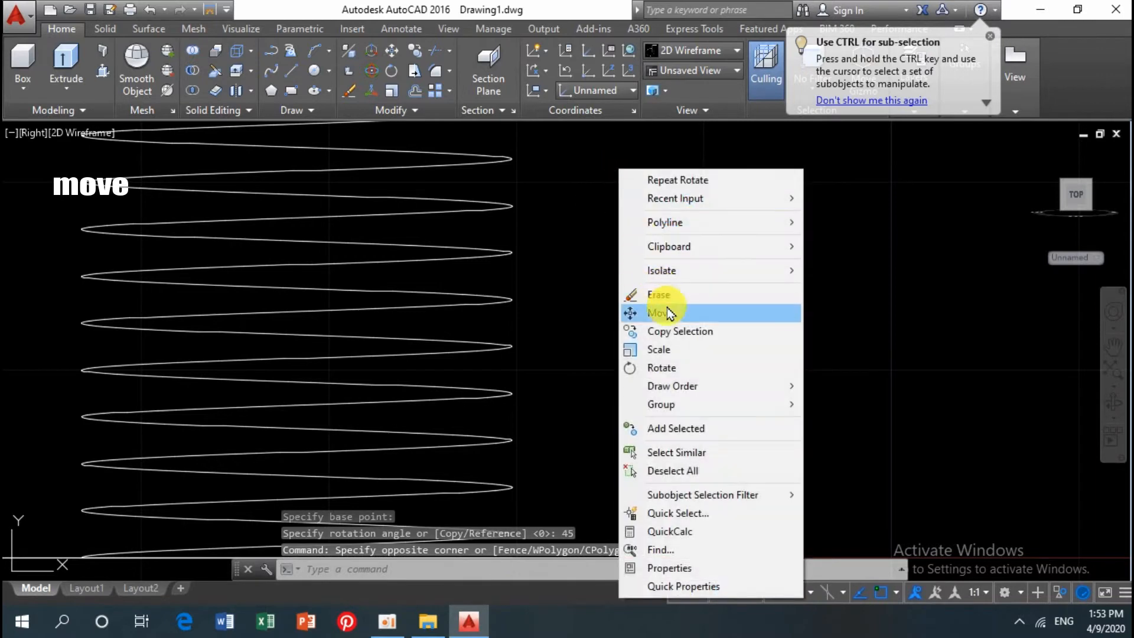
pyautogui.click(650, 311)
pyautogui.click(685, 220)
pyautogui.scroll(-3, 668, 290)
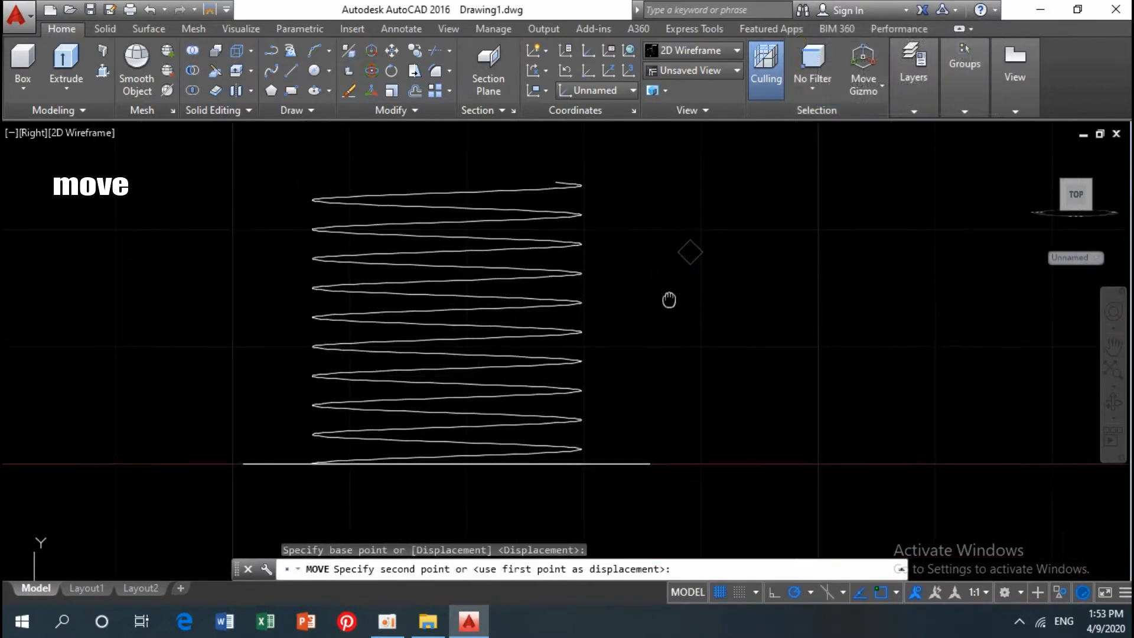
pyautogui.moveTo(491, 425); pyautogui.dragTo(550, 303, button='middle')
pyautogui.scroll(2, 539, 361)
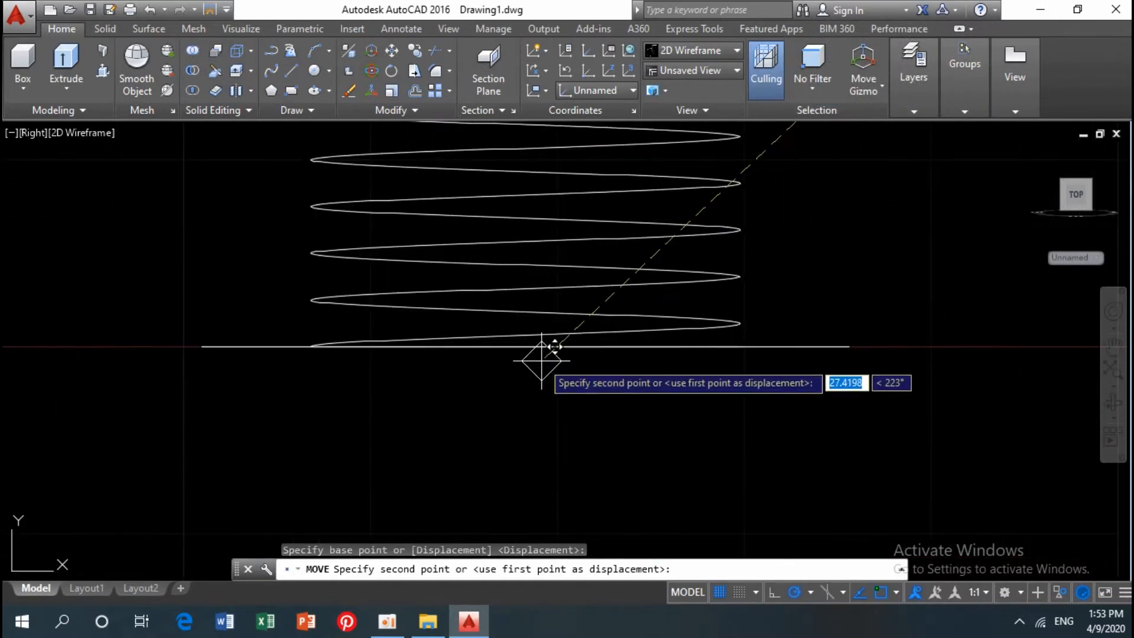
pyautogui.click(527, 346)
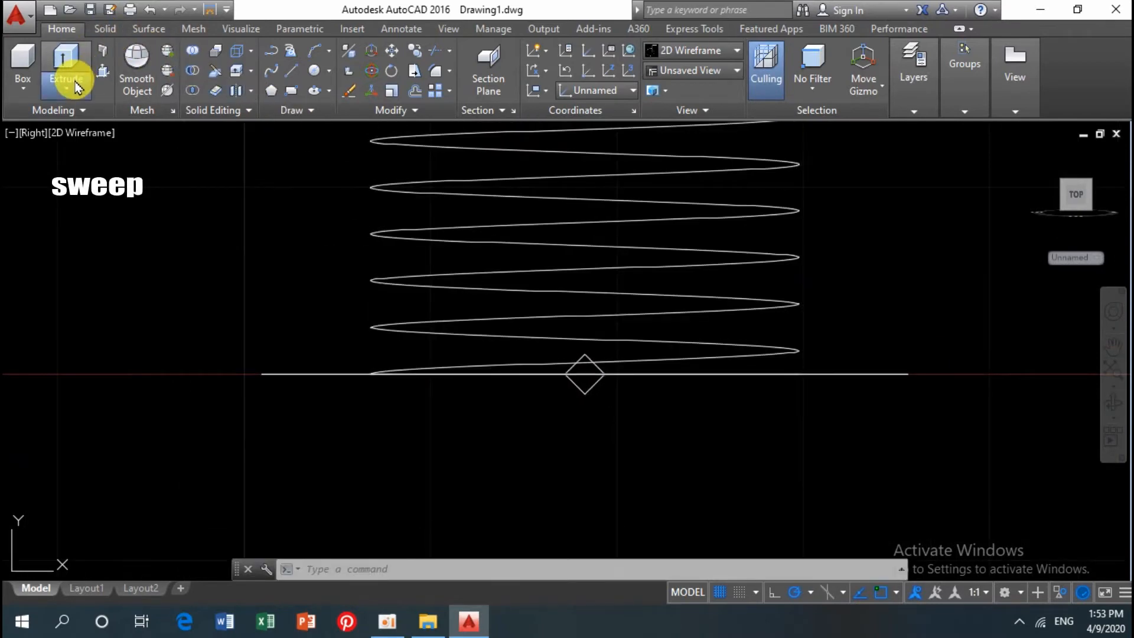
# - Sweep the rotated square along the helix to form the solid thread coil
pyautogui.click(76, 87)
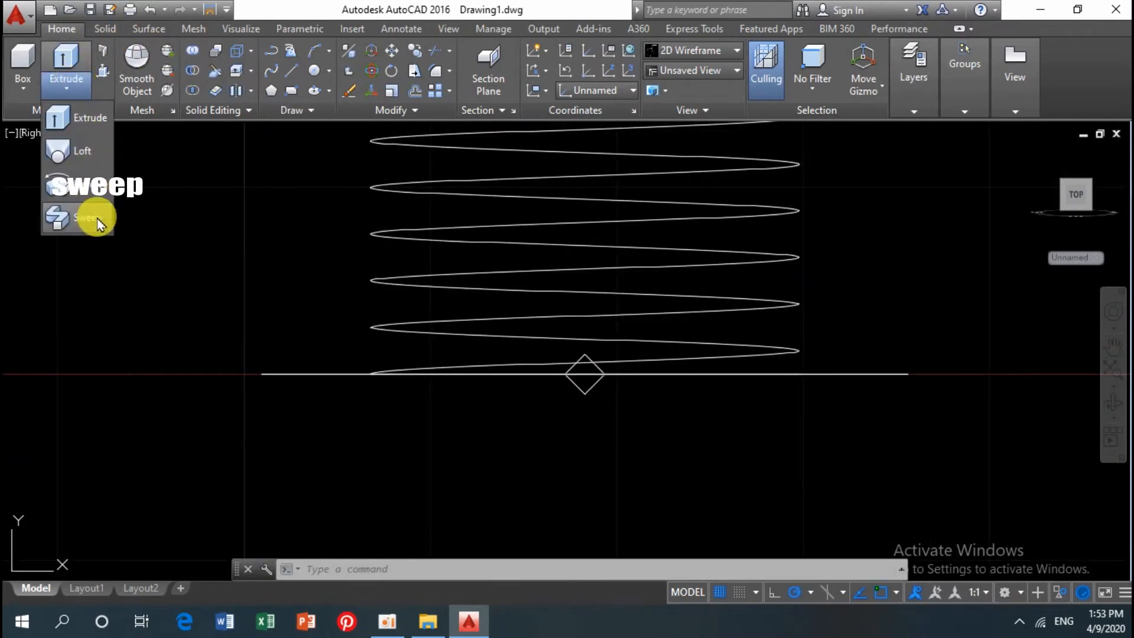
pyautogui.click(86, 220)
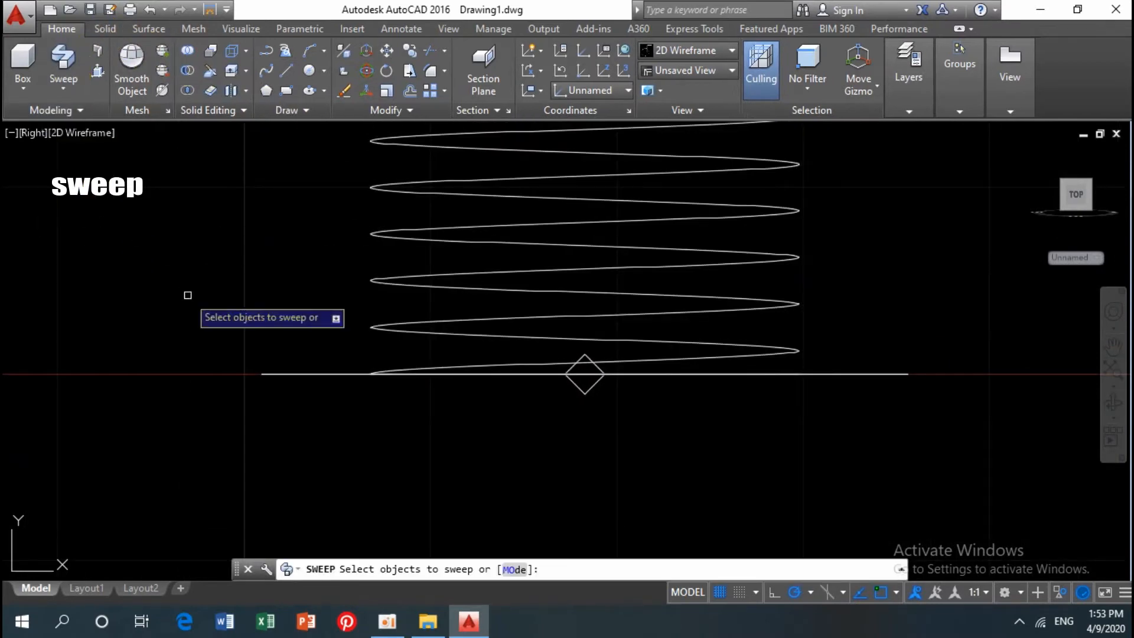
pyautogui.click(583, 391)
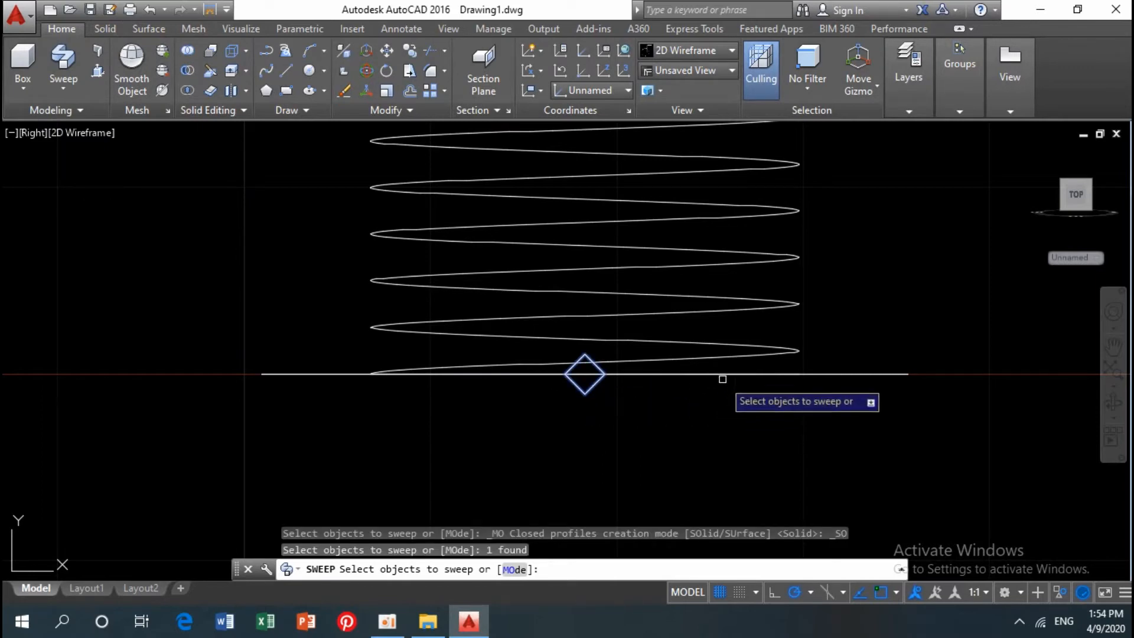
pyautogui.press('Return')
pyautogui.click(752, 358)
pyautogui.scroll(-5, 646, 386)
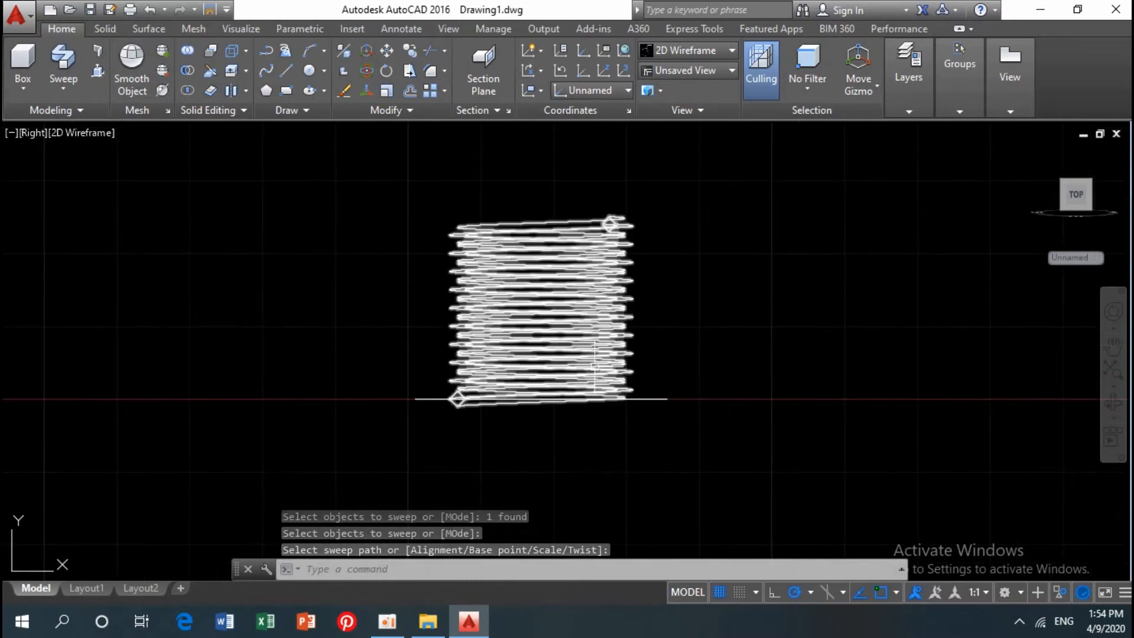
# - Set a three-dimensional corner view, turn off the grid and end object isolation to bring back the nut body
pyautogui.click(1032, 155)
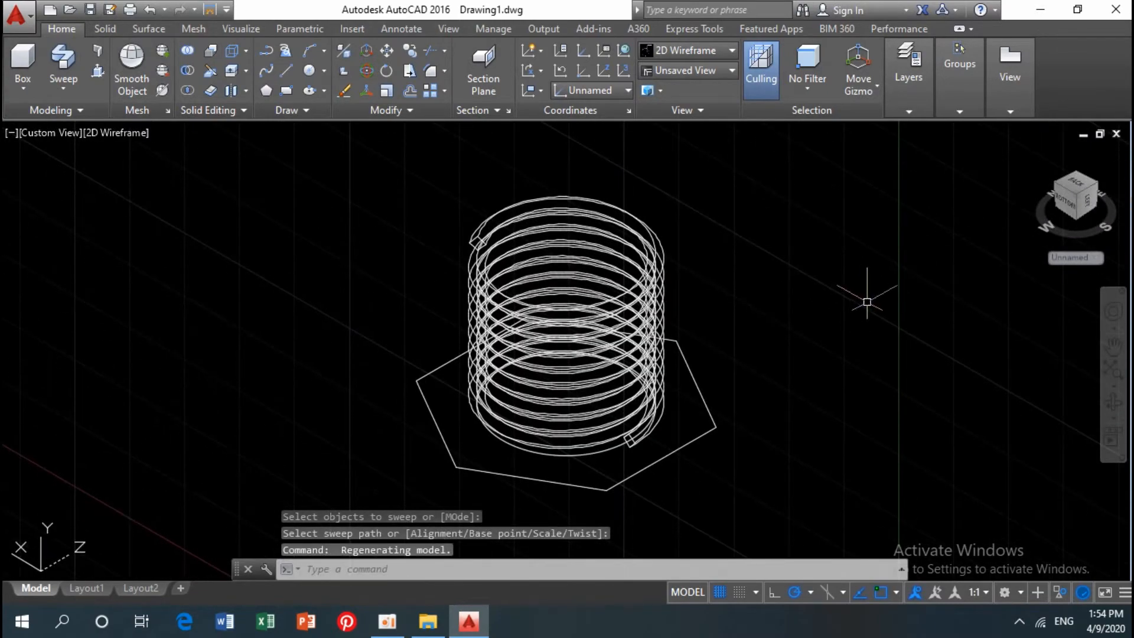
pyautogui.click(719, 592)
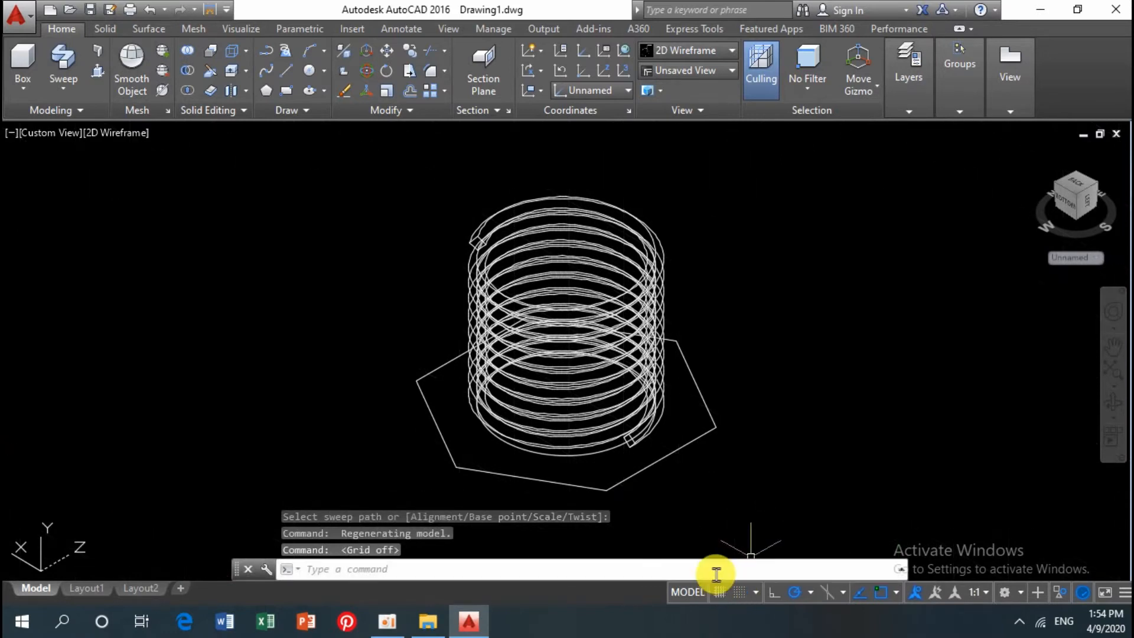
pyautogui.click(1065, 597)
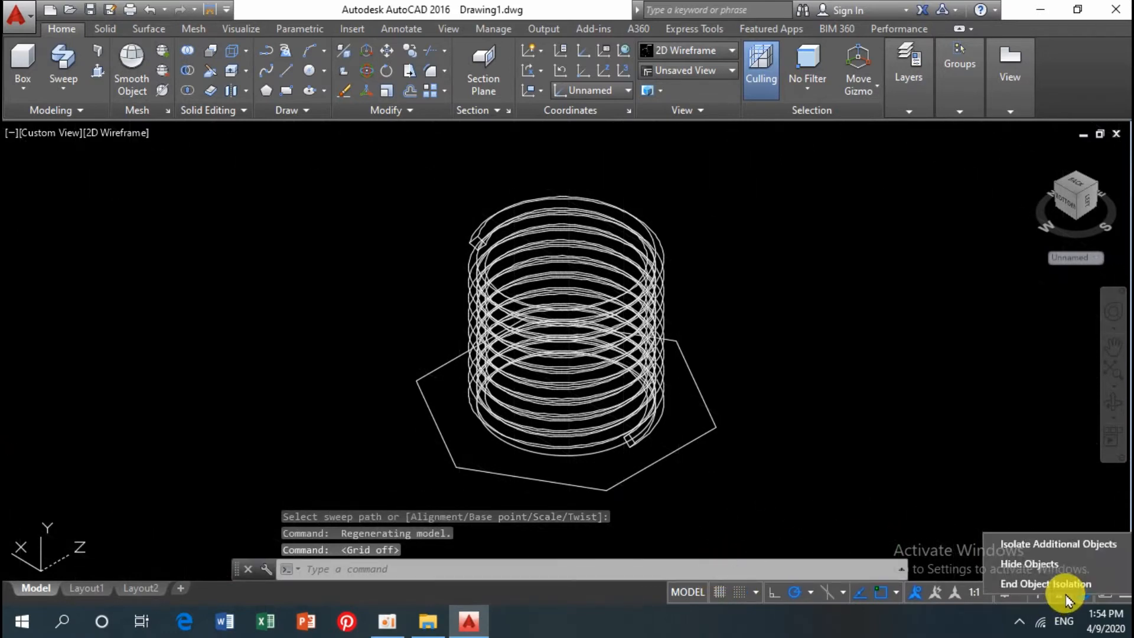
pyautogui.click(1031, 585)
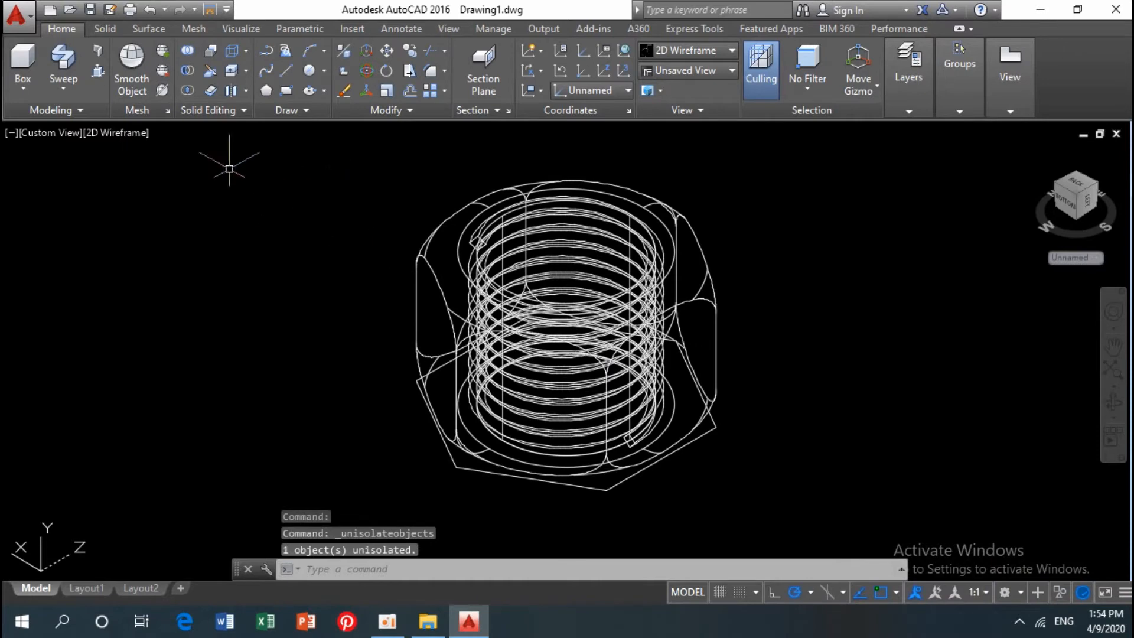
# - Apply the Shaded visual style and subtract the swept thread coil from the nut body
pyautogui.click(131, 133)
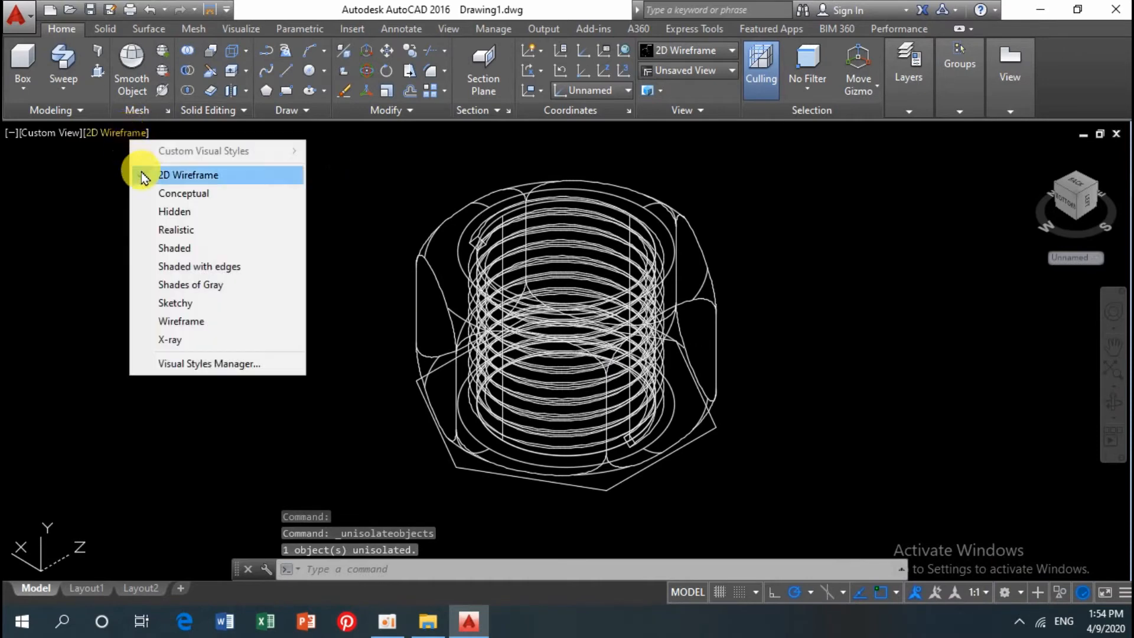
pyautogui.click(155, 248)
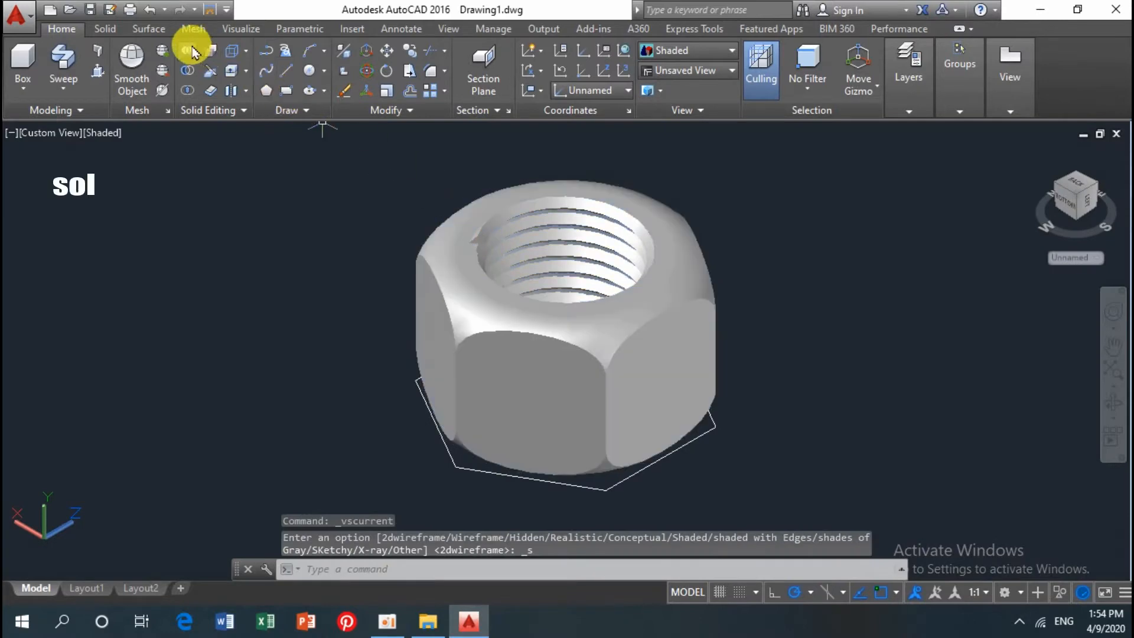
pyautogui.click(187, 71)
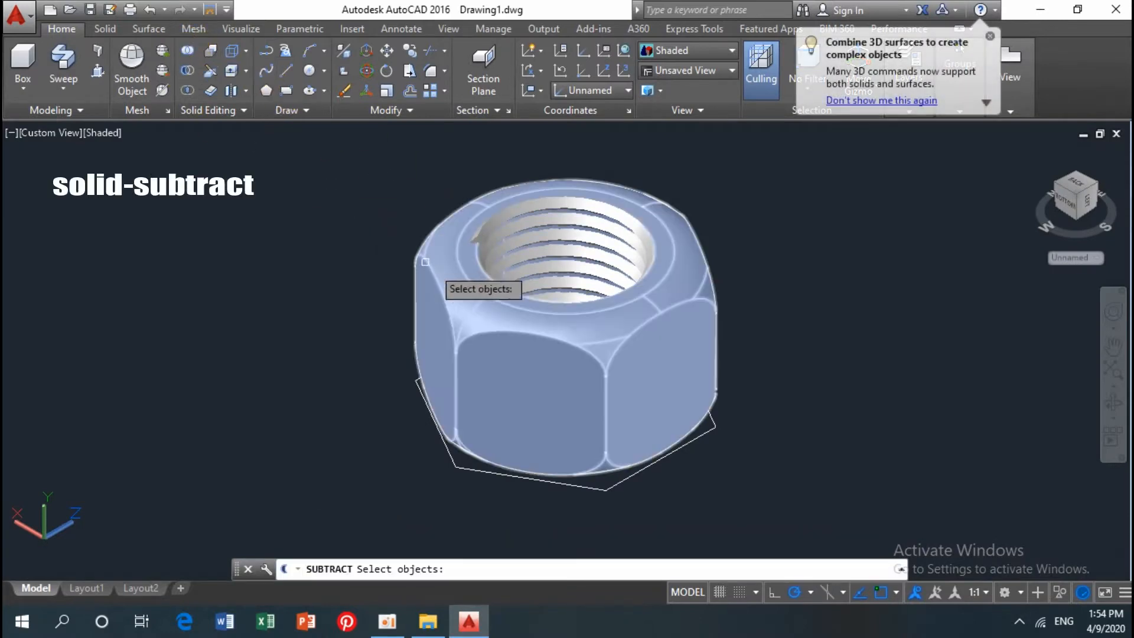
pyautogui.click(426, 264)
pyautogui.press('Return')
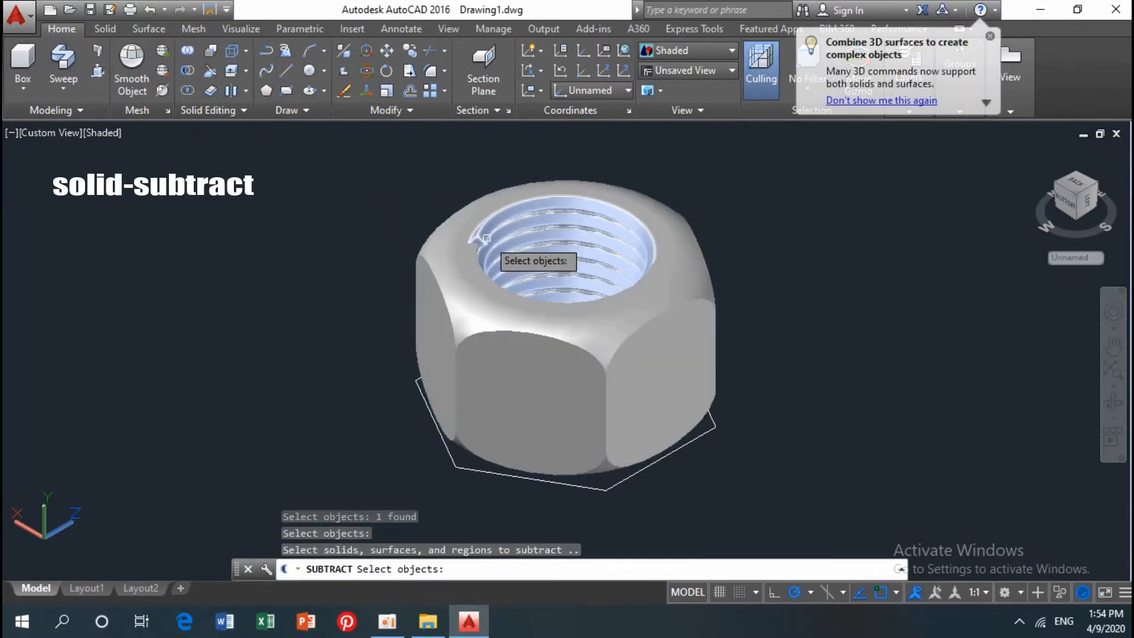
pyautogui.click(446, 227)
pyautogui.press('Return')
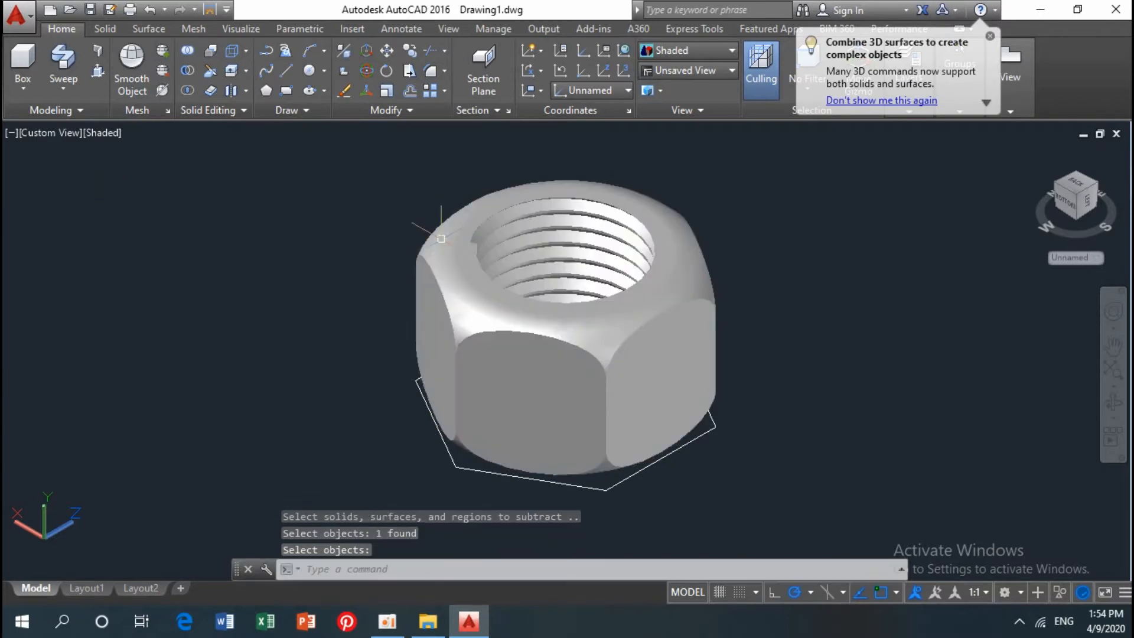
# - Chamfer both edge segments around the upper opening of the threaded hole with distances of 2 by 2
pyautogui.scroll(2, 560, 242)
pyautogui.moveTo(498, 277); pyautogui.dragTo(399, 278, button='middle')
pyautogui.scroll(-2, 426, 297)
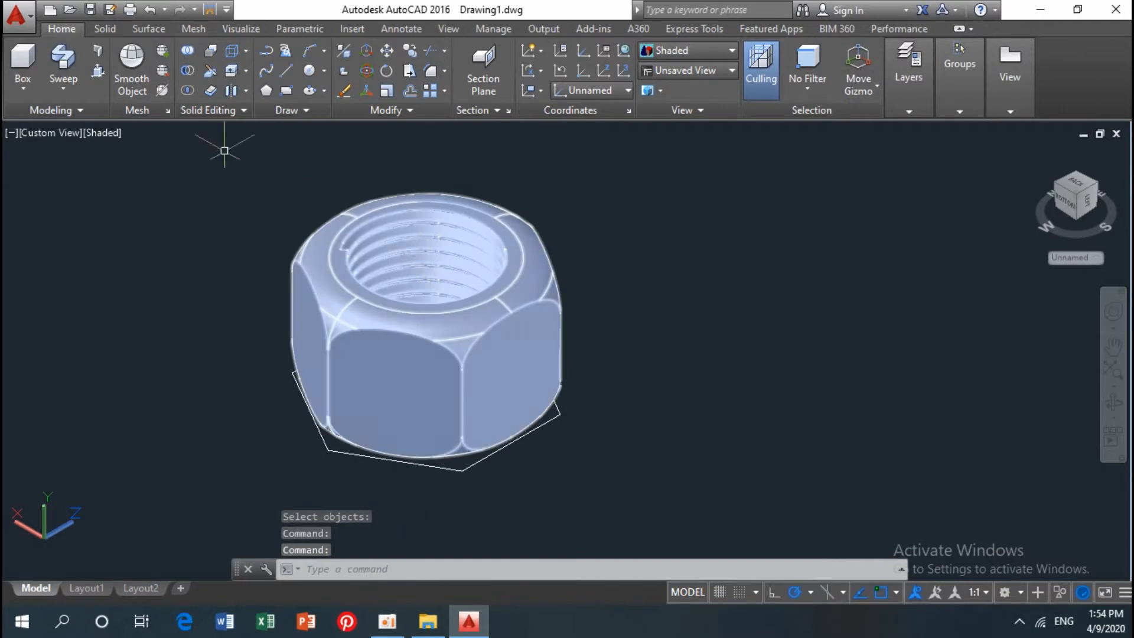
pyautogui.click(103, 29)
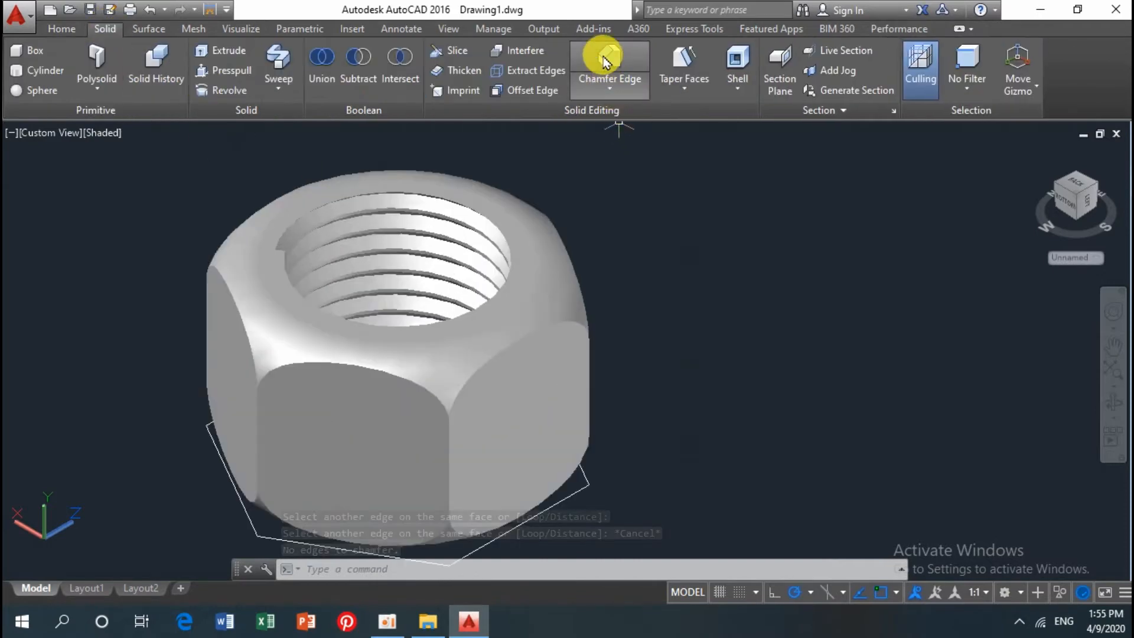
pyautogui.click(605, 58)
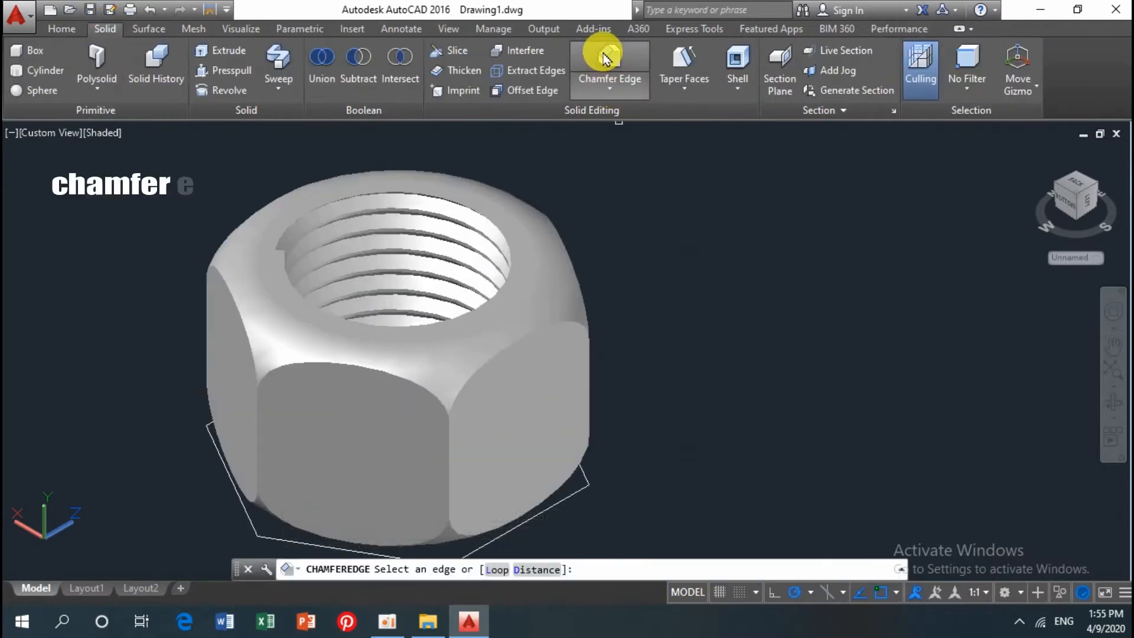
pyautogui.click(535, 568)
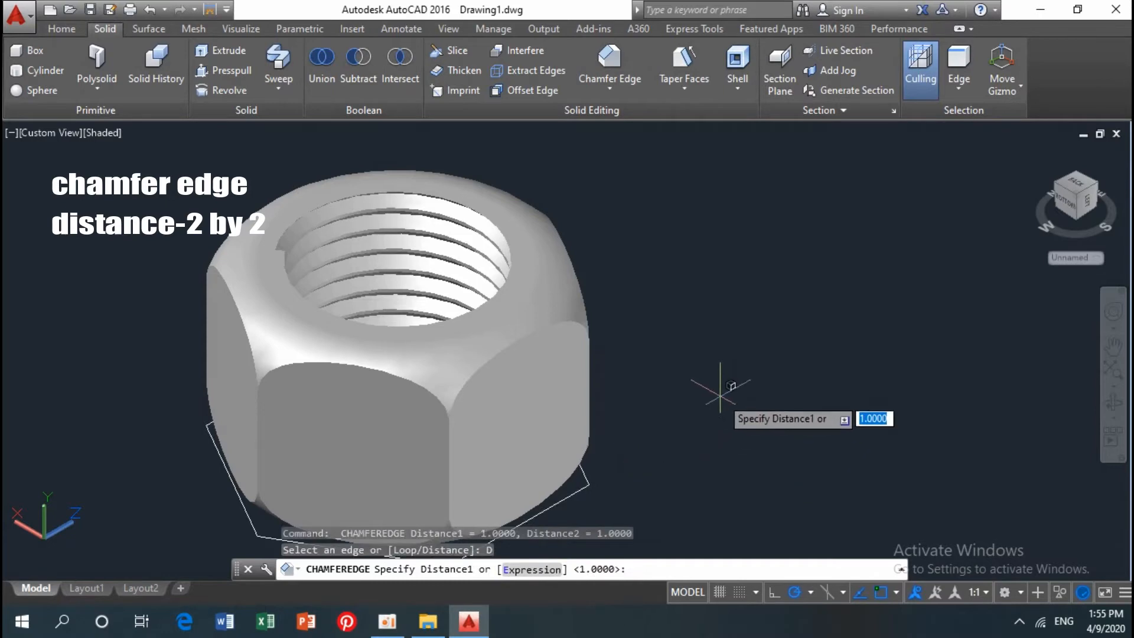
pyautogui.write('2')
pyautogui.press('Return')
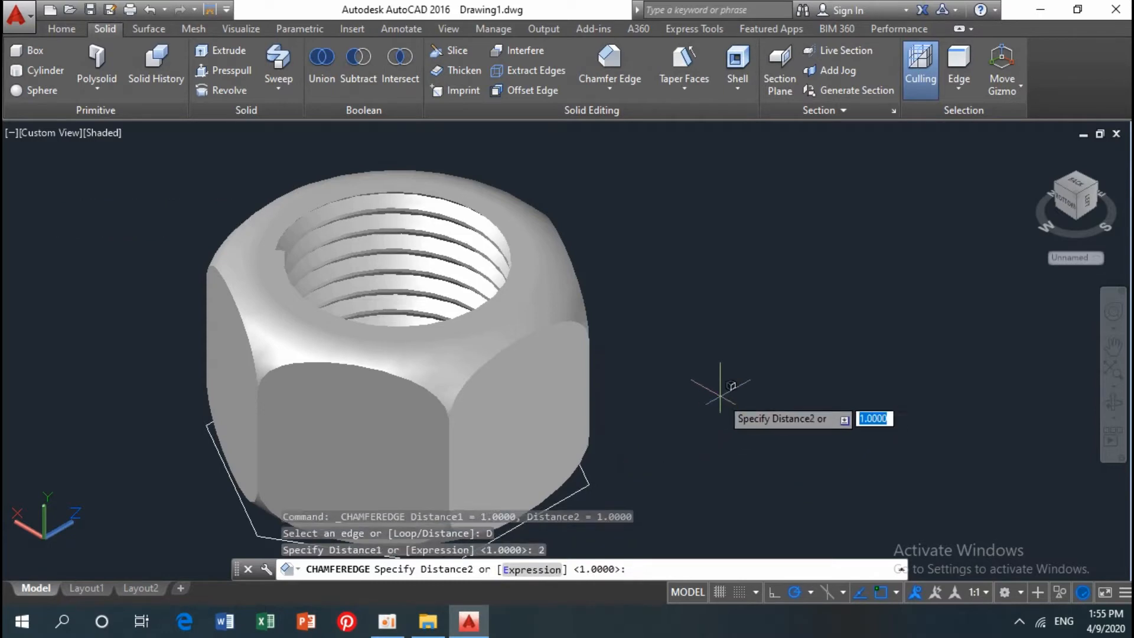
pyautogui.write('2')
pyautogui.press('Return')
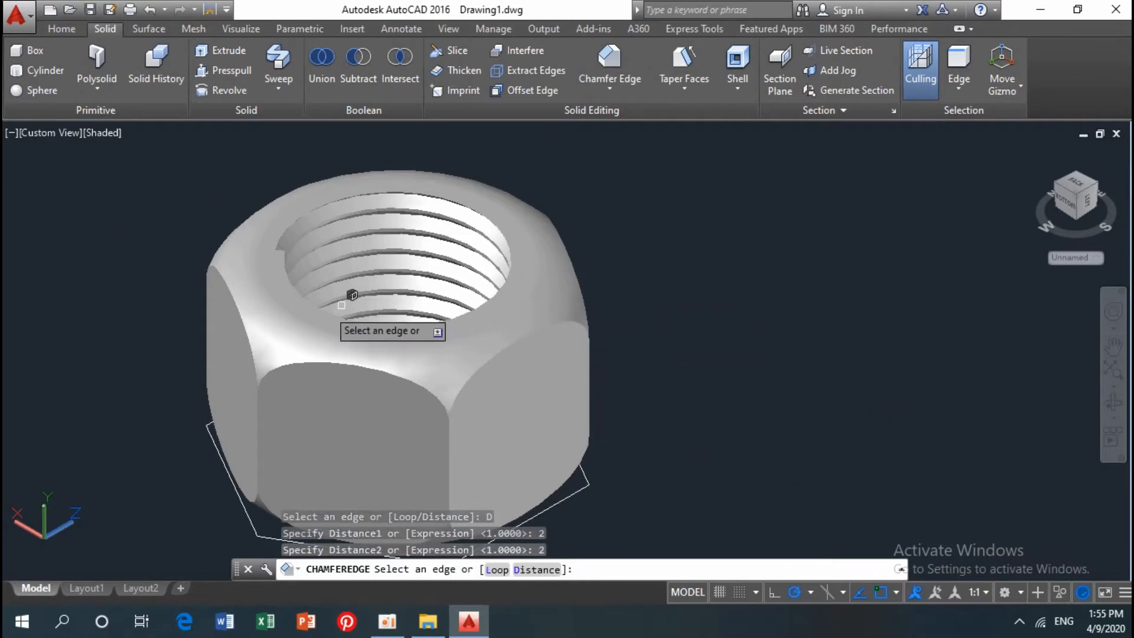
pyautogui.click(313, 302)
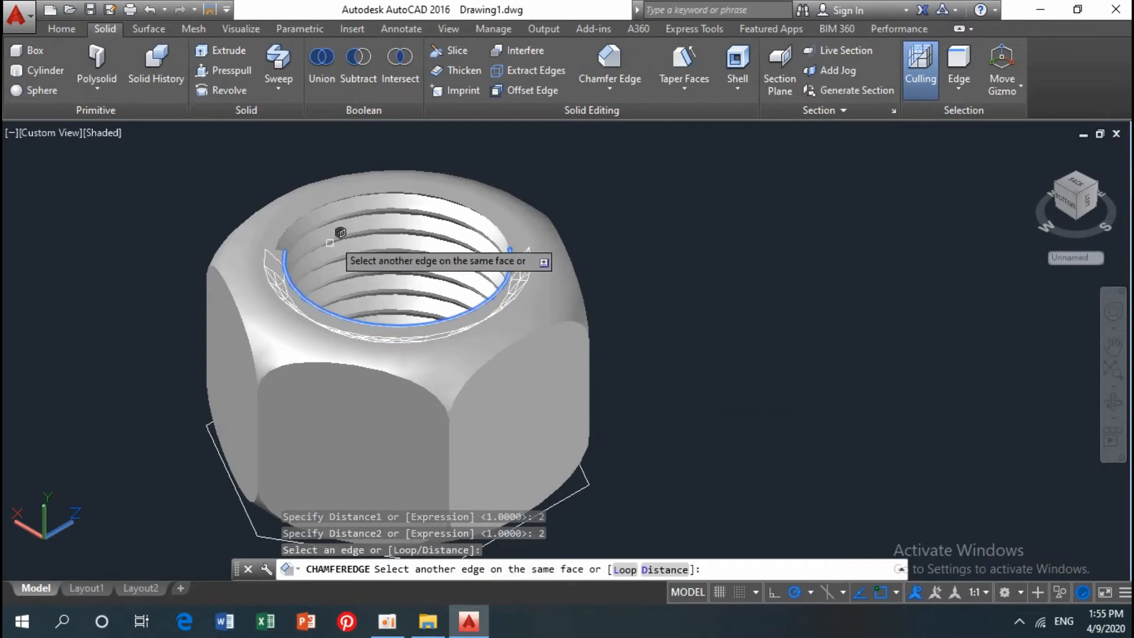
pyautogui.click(365, 184)
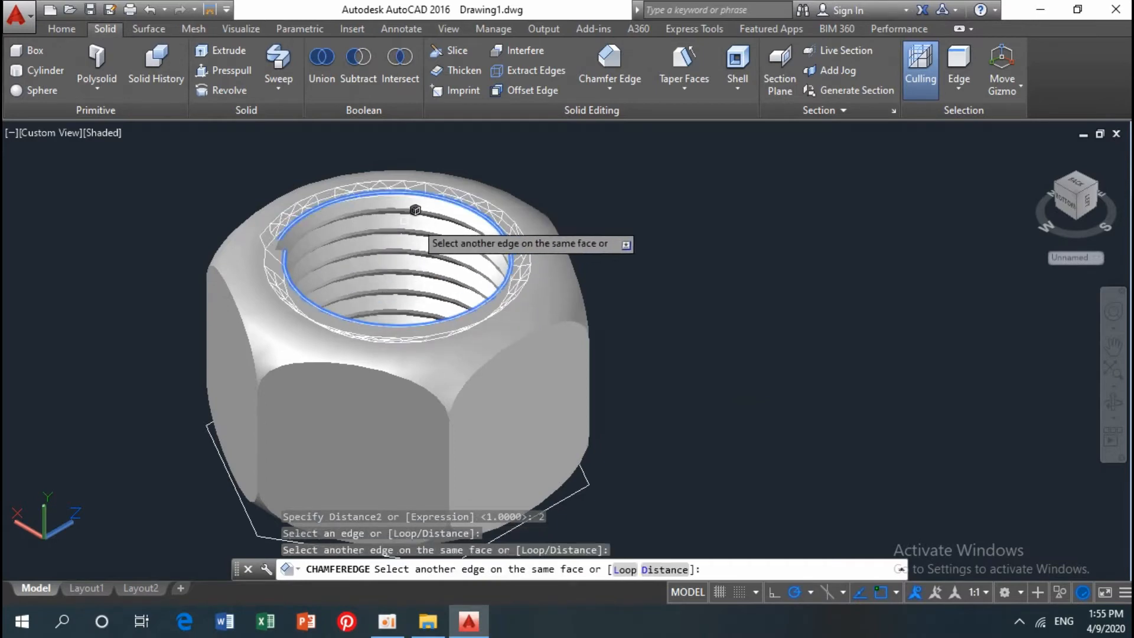
pyautogui.press('Return')
pyautogui.press('Return')
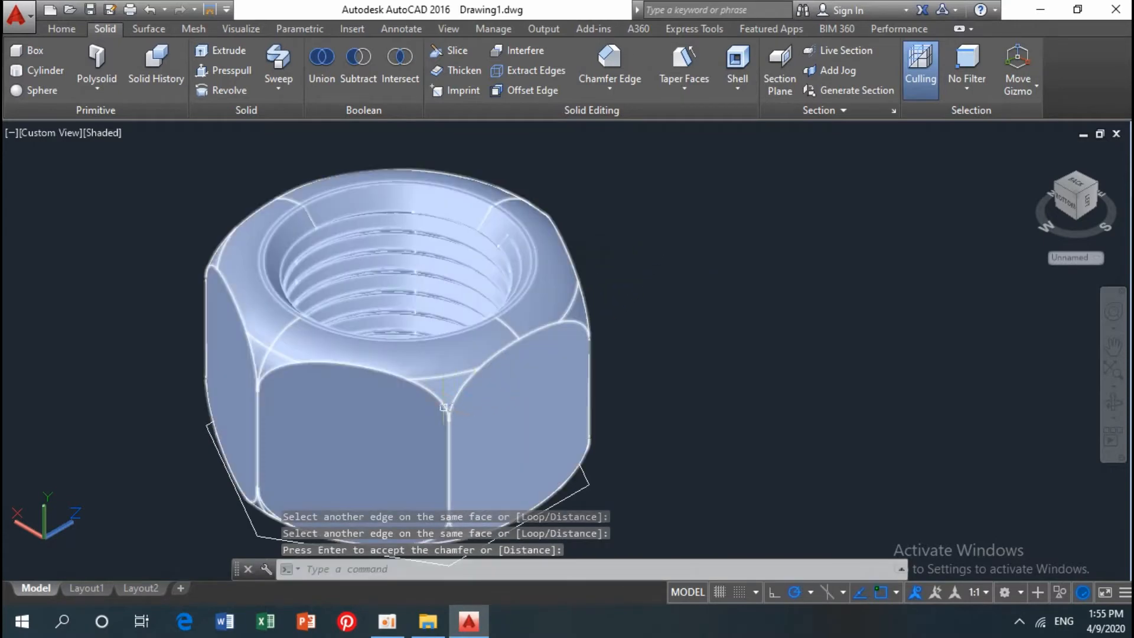
# - Orbit the nut to expose the lower opening of its threaded hole
pyautogui.keyDown('shift'); pyautogui.moveTo(520, 354); pyautogui.dragTo(521, 215, button='middle'); pyautogui.keyUp('shift')
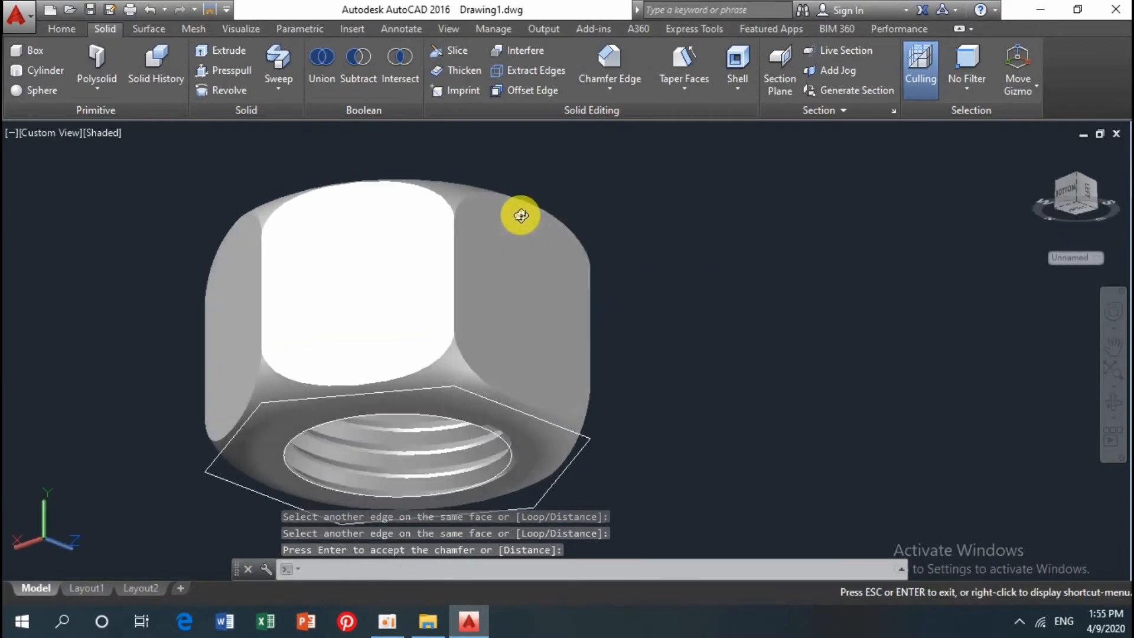